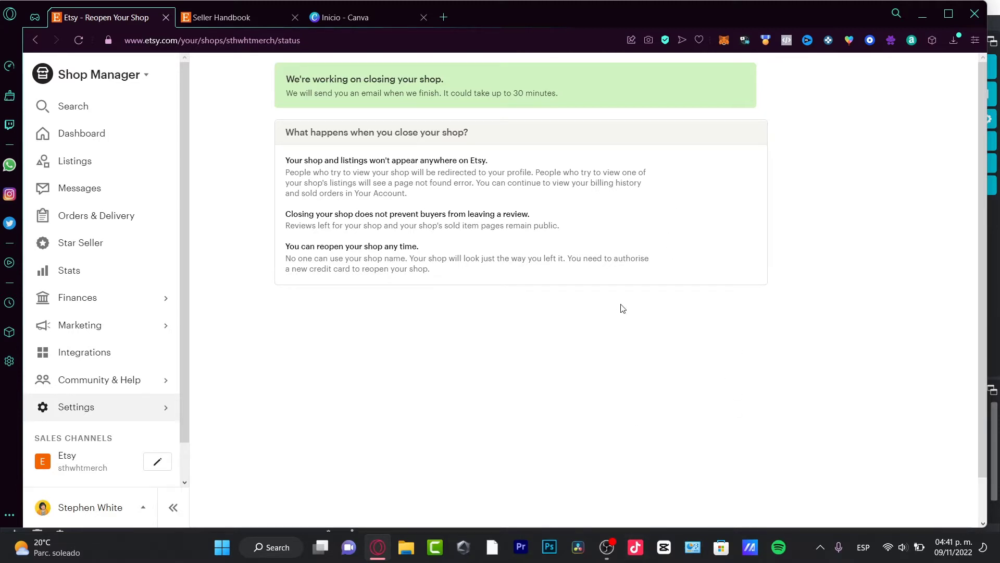
- Go back to the shop dashboard, whose checklist says there is nothing to do
click(99, 107)
click(107, 130)
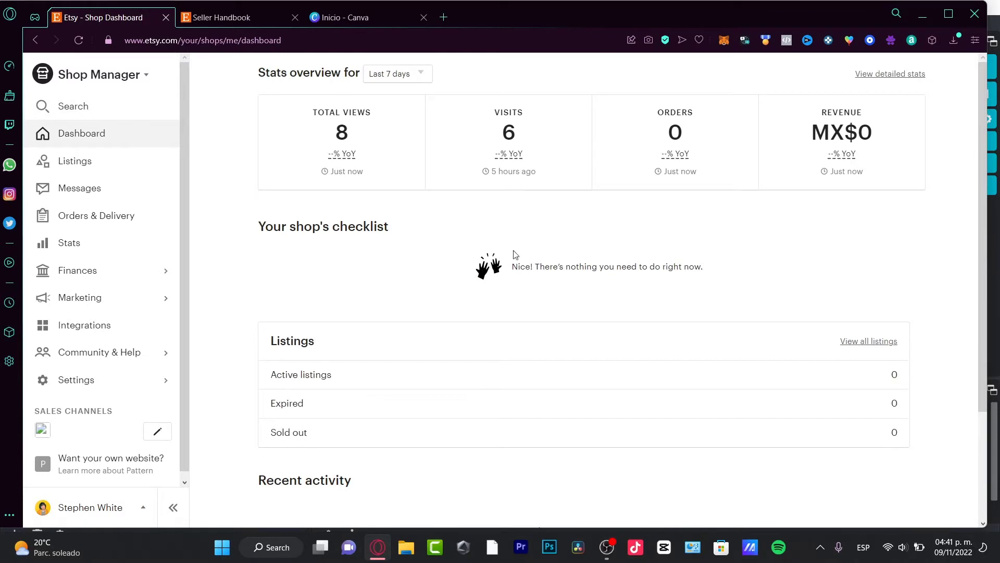
drag(508, 269, 795, 260)
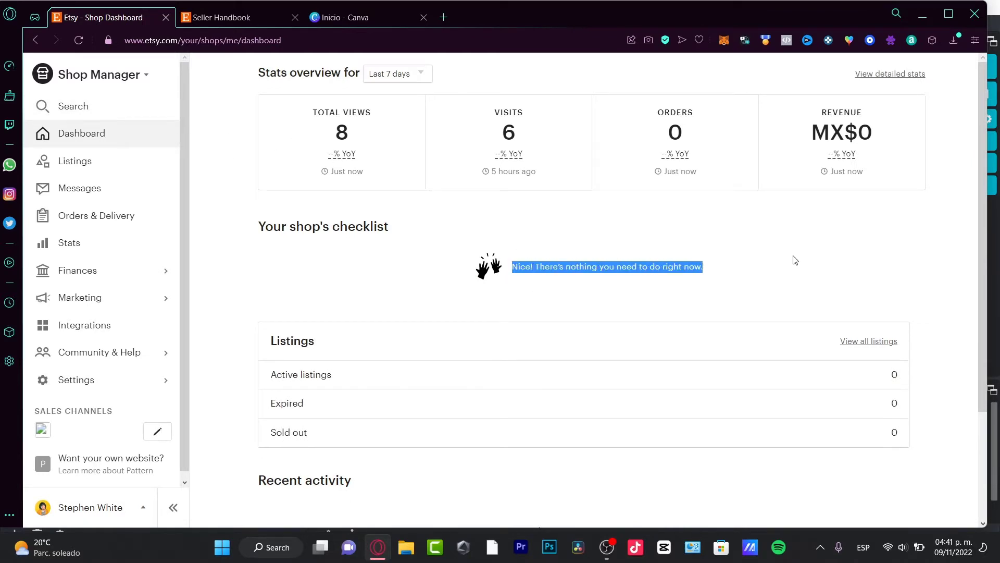
click(827, 261)
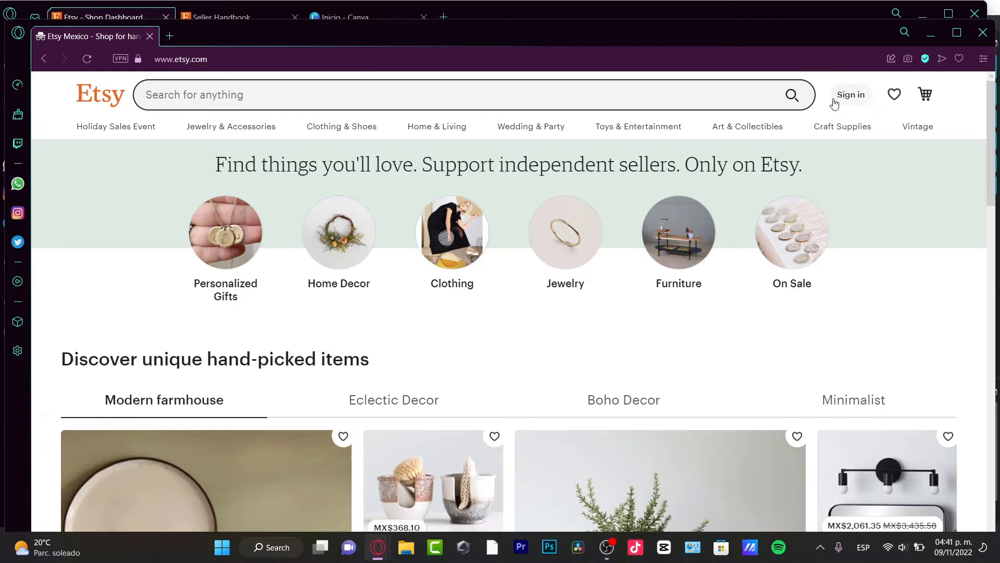
- Register a new Etsy account with a saved email address, the user's first name and a password
click(851, 94)
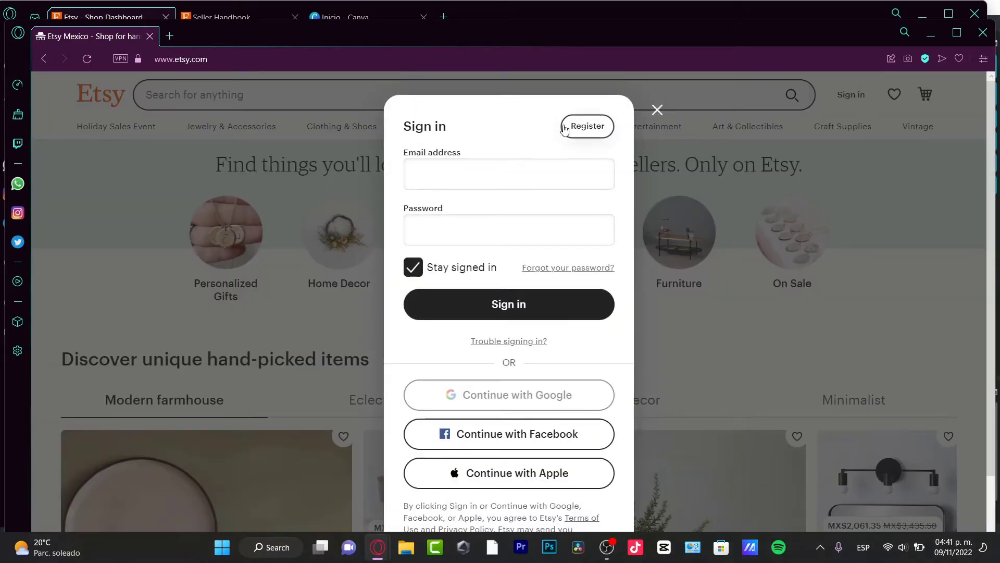
click(589, 127)
click(554, 183)
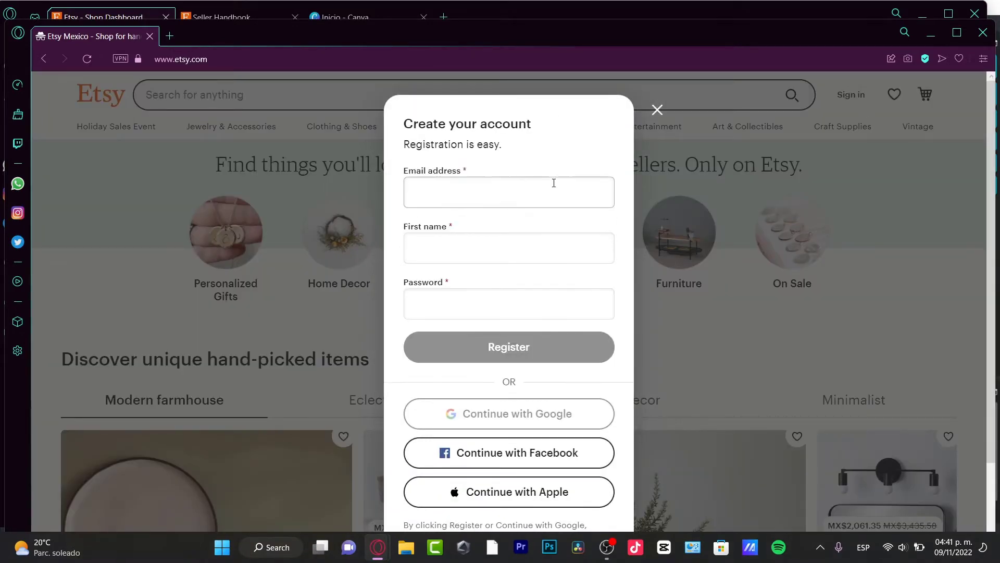
click(583, 295)
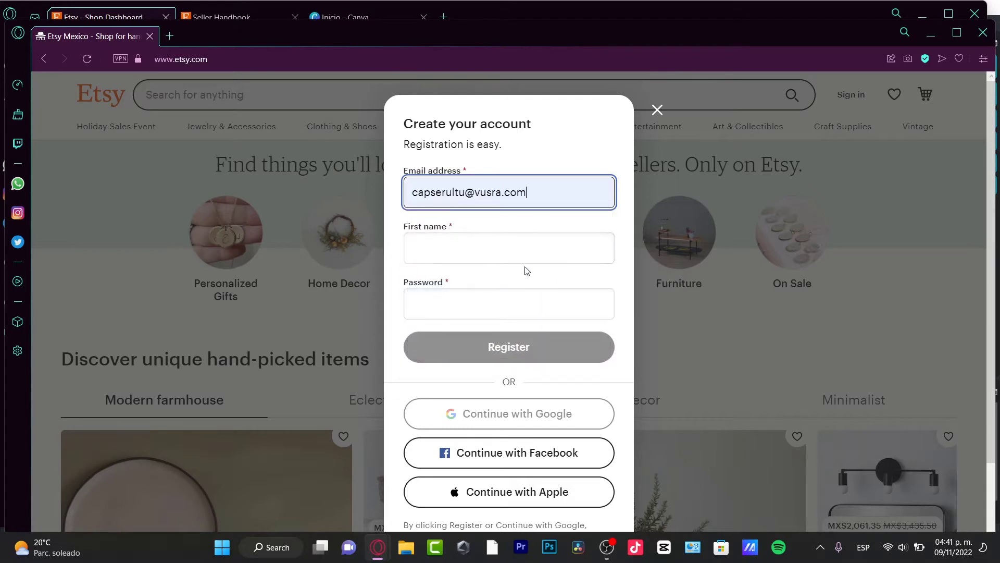
click(509, 248)
text(juan)
click(513, 303)
click(507, 302)
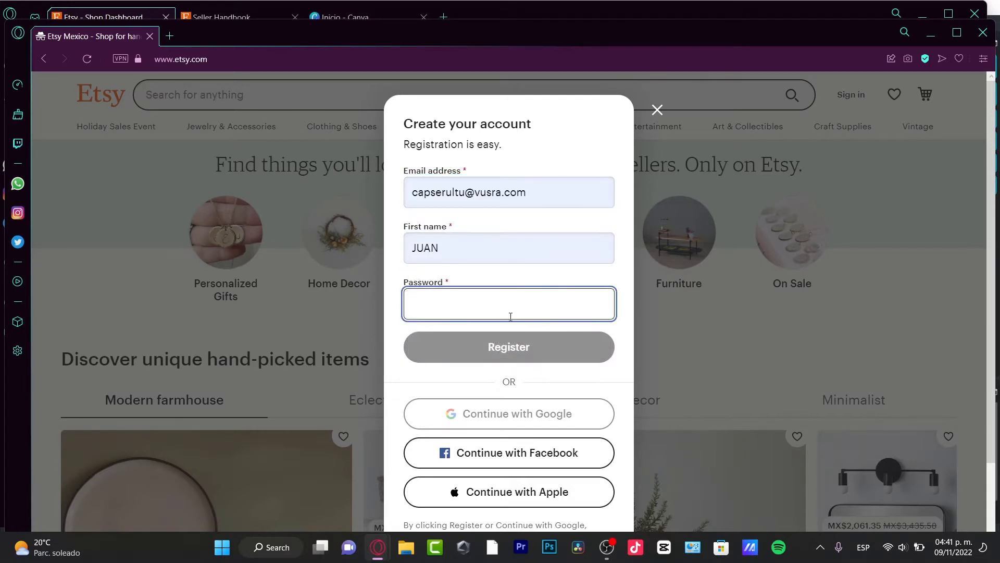
text(********)
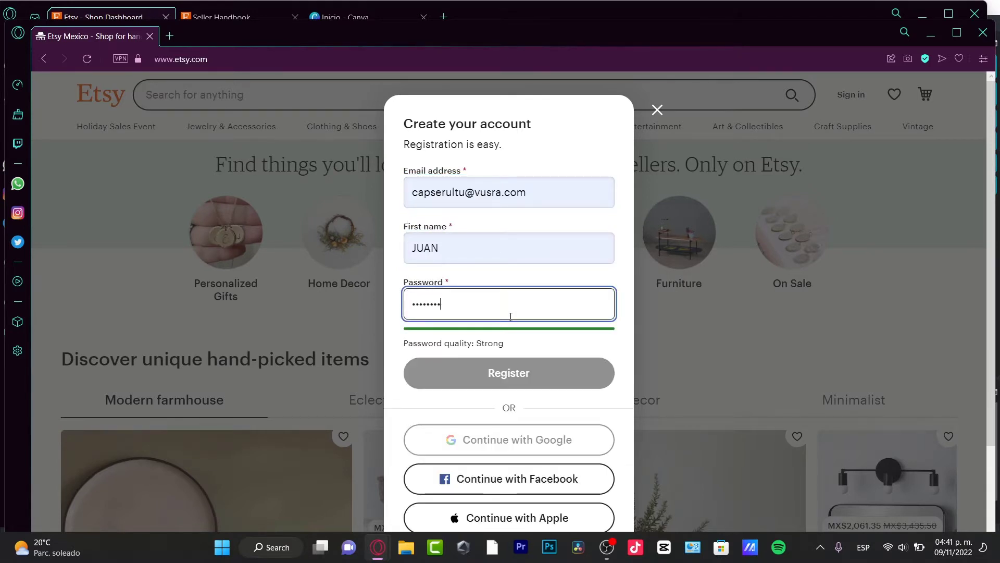
key(Return)
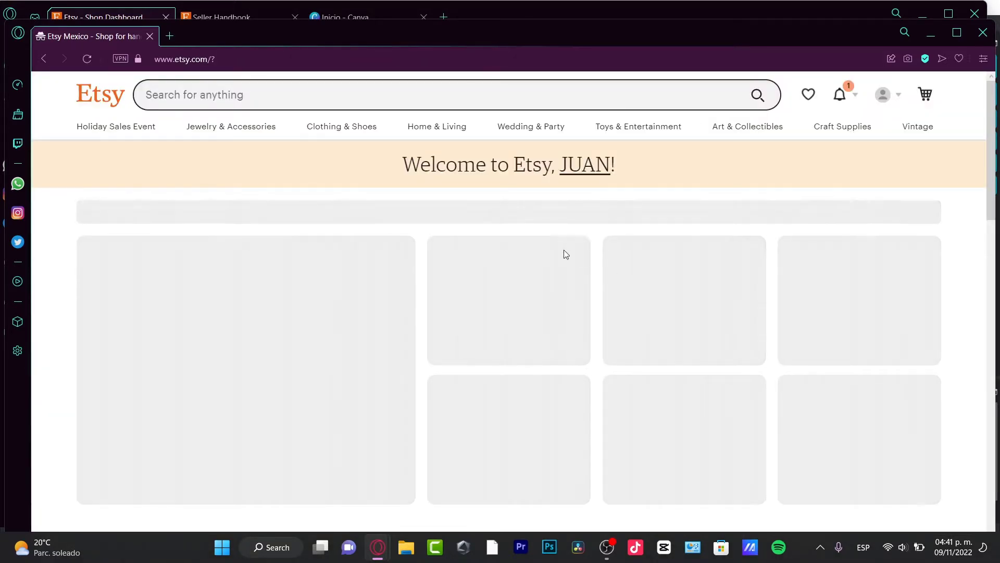
- Start seller onboarding from Sell on Etsy and answer that you're selling for the first time
click(895, 100)
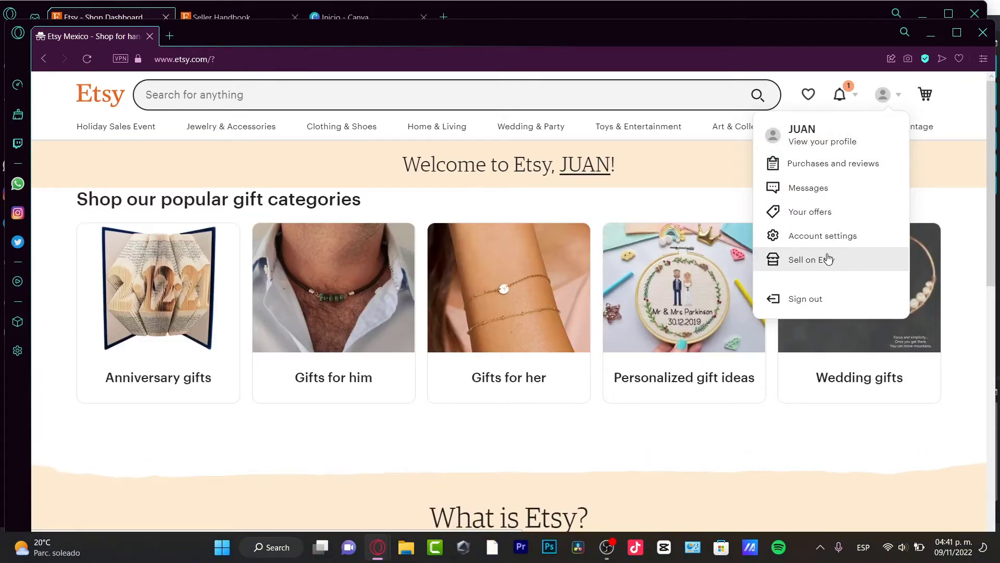
click(829, 259)
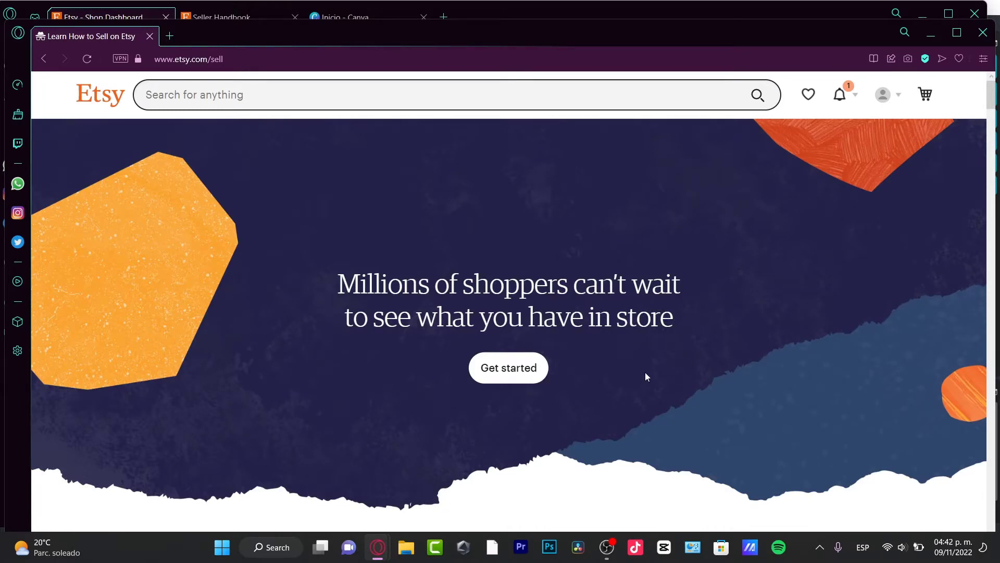
click(534, 366)
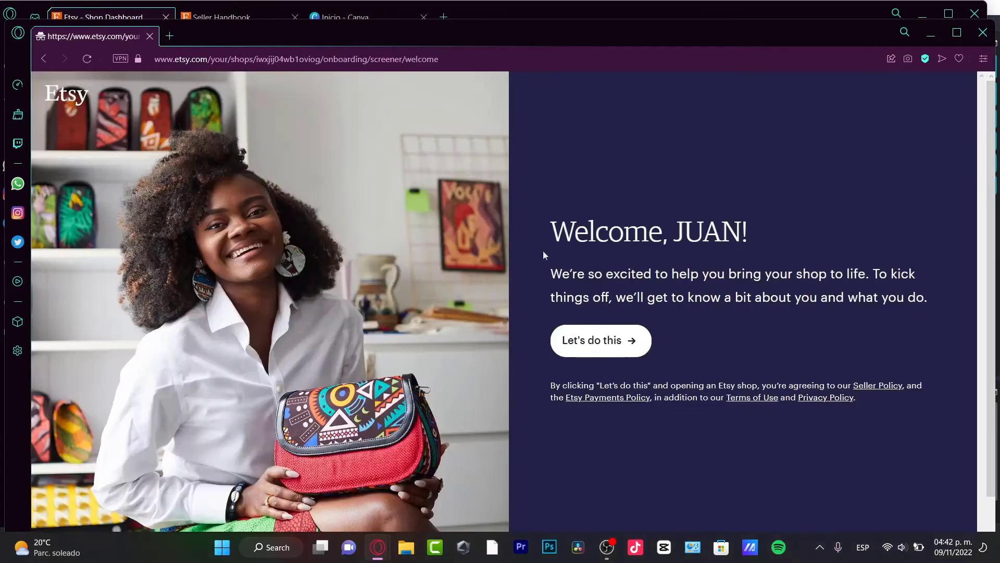
click(604, 341)
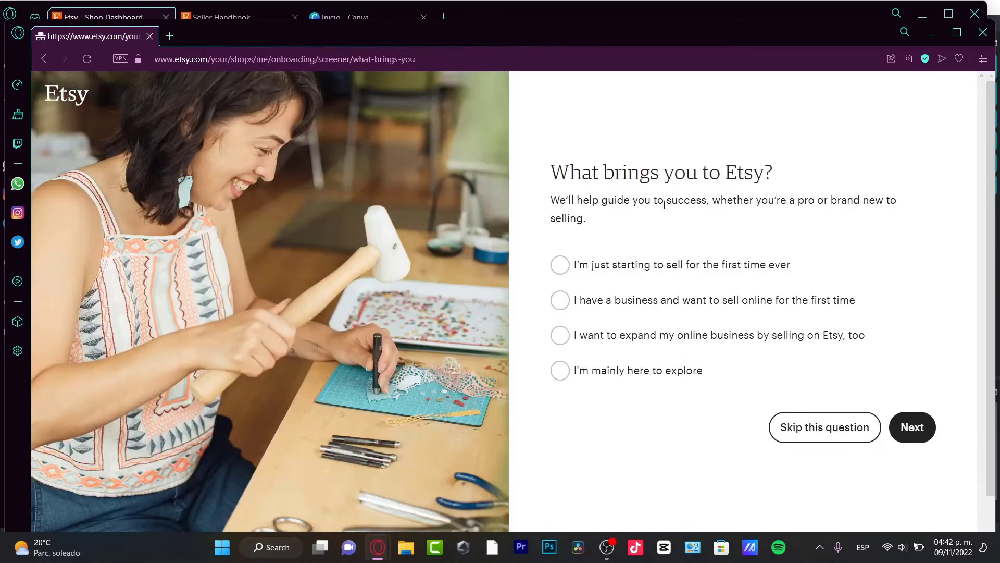
drag(665, 175, 776, 174)
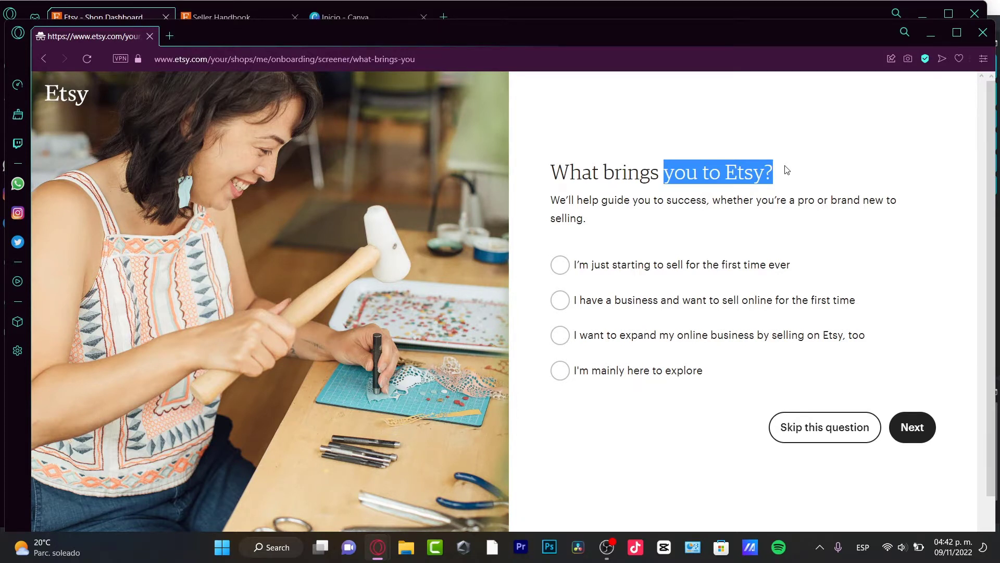
click(709, 267)
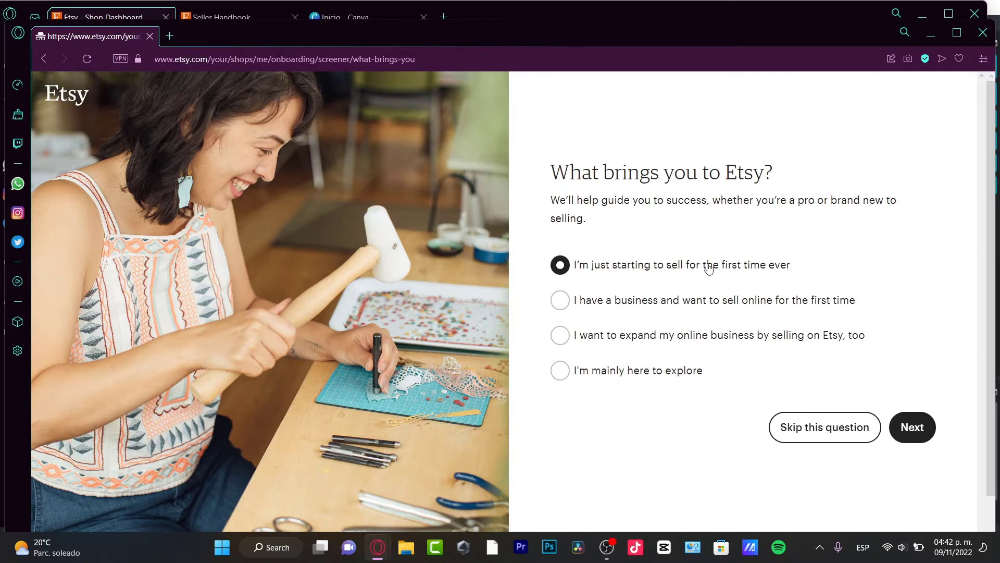
click(905, 419)
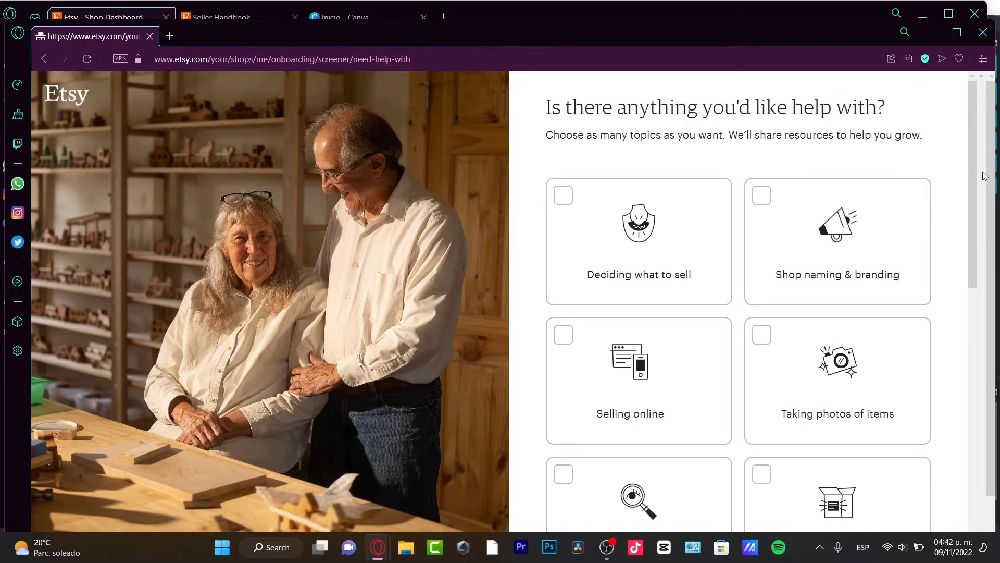
- Request help on every topic, from shop naming to moving existing listings, and continue
click(817, 201)
click(708, 287)
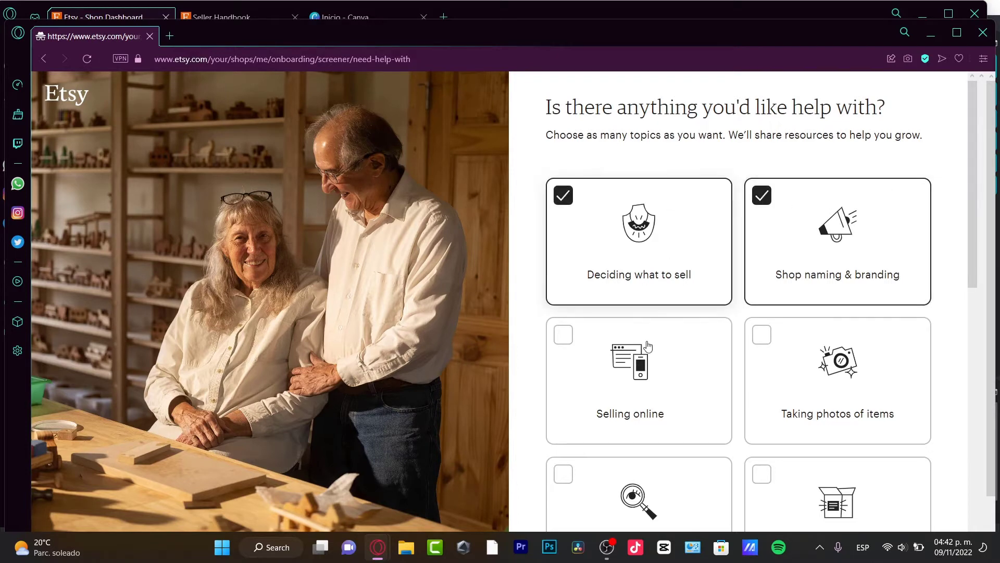
click(648, 347)
click(839, 359)
scroll(839, 359, down, 6)
click(833, 141)
click(699, 179)
click(640, 276)
click(839, 292)
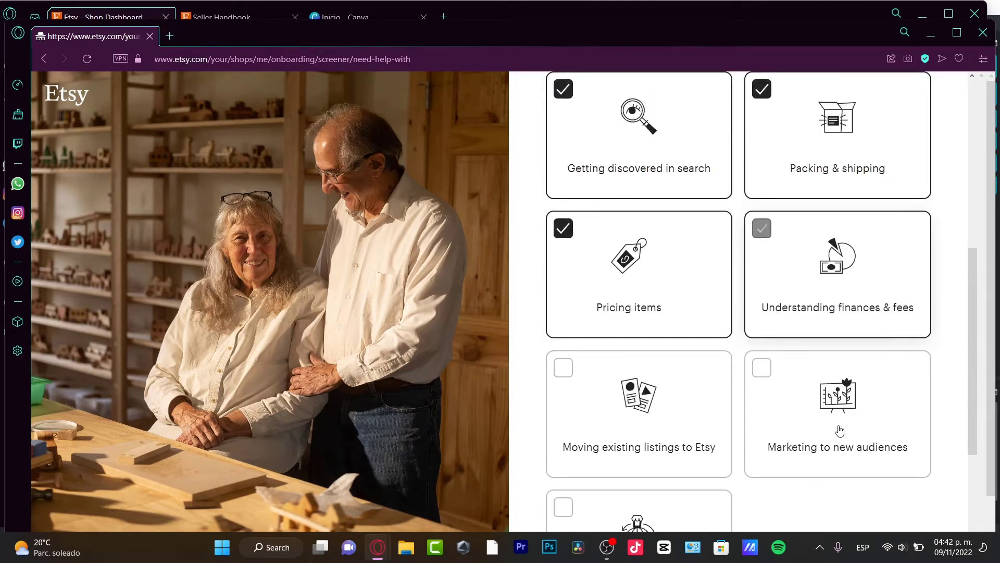
click(840, 431)
click(641, 417)
scroll(813, 386, down, 4)
click(906, 488)
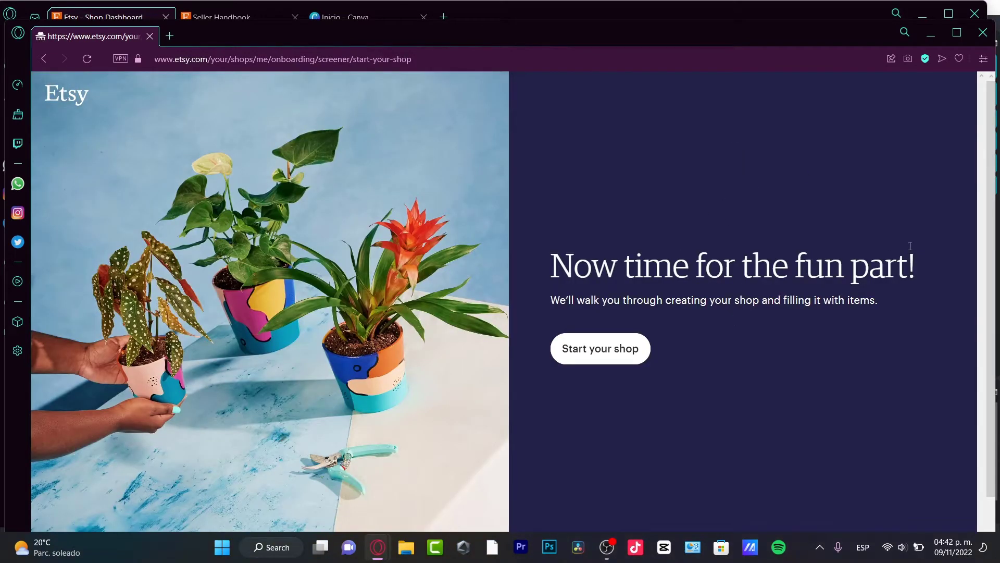
- Start creating the shop and save its default language, country and currency preferences
click(628, 350)
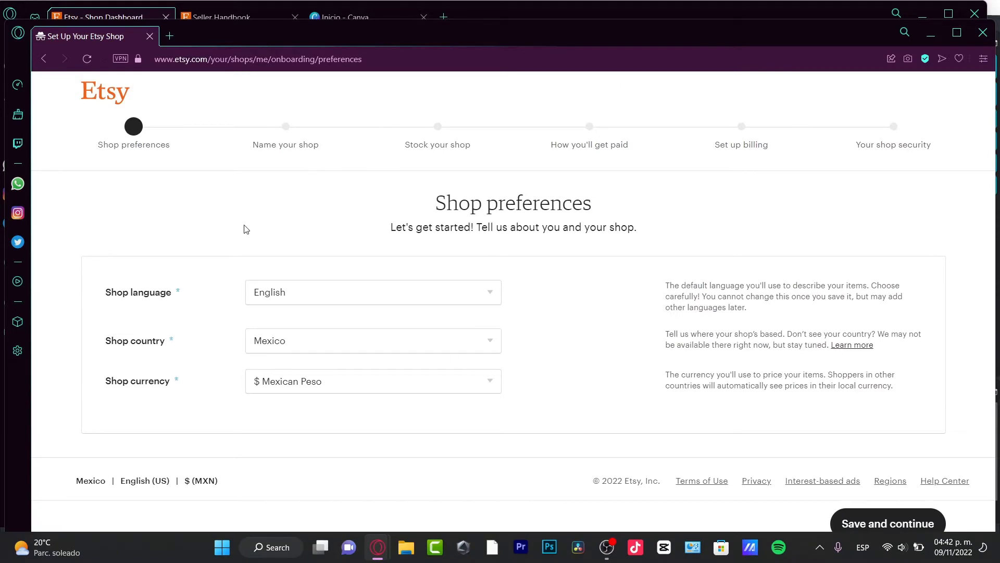
drag(183, 298, 106, 292)
drag(176, 341, 111, 342)
drag(199, 380, 123, 381)
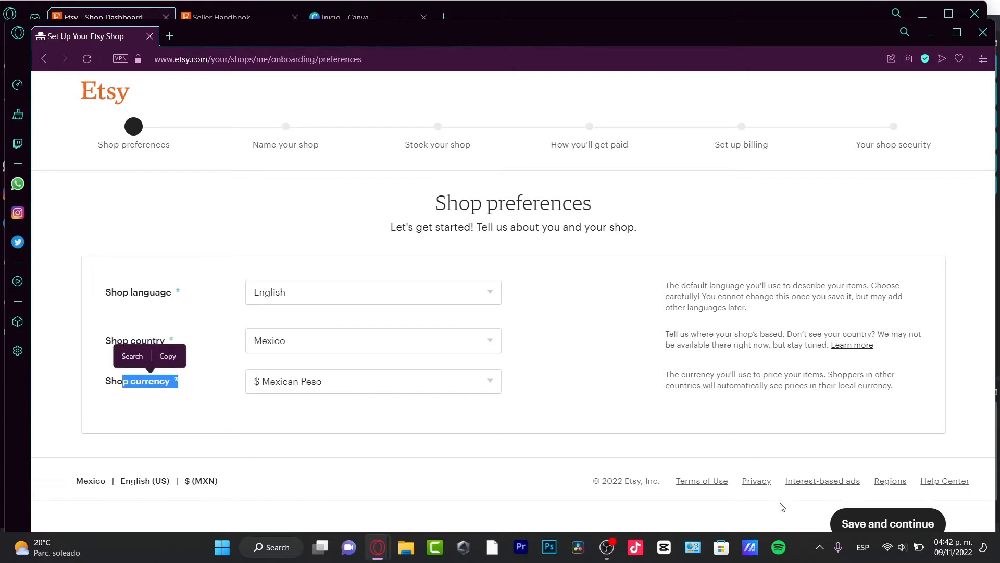
click(881, 524)
- Try the taken name thextramugs, then replace it with the available name MugsonArt
click(407, 334)
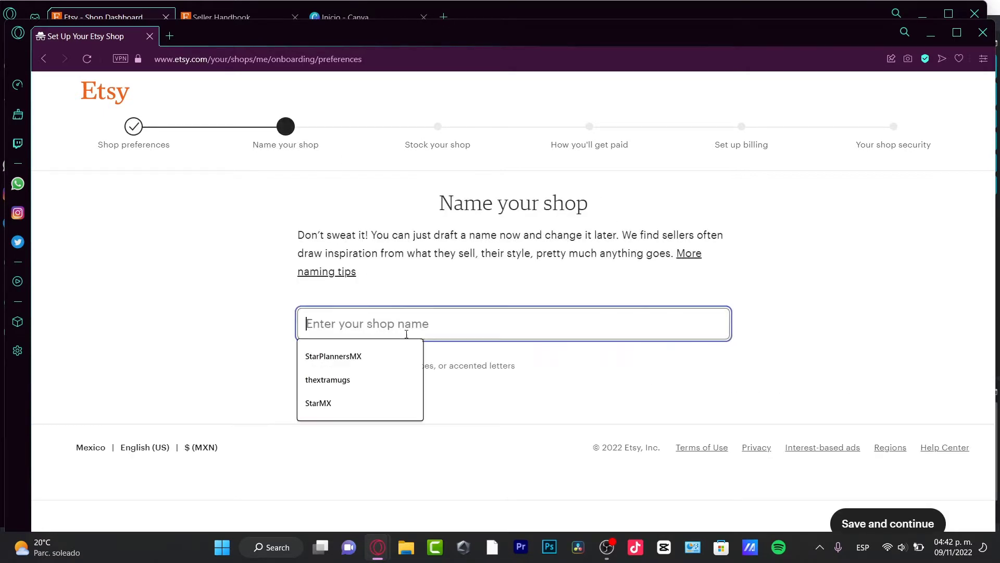
click(376, 379)
click(906, 524)
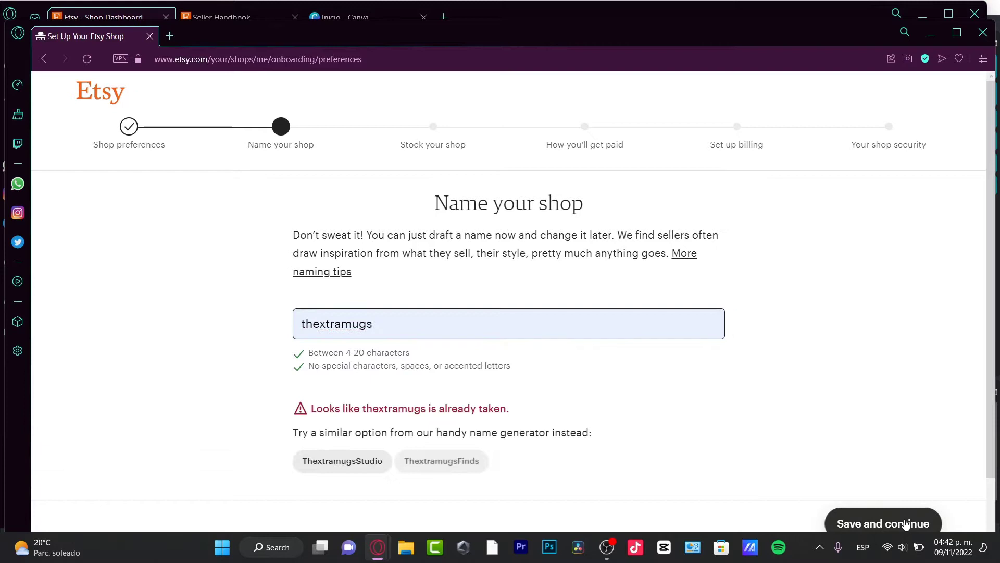
scroll(714, 360, down, 2)
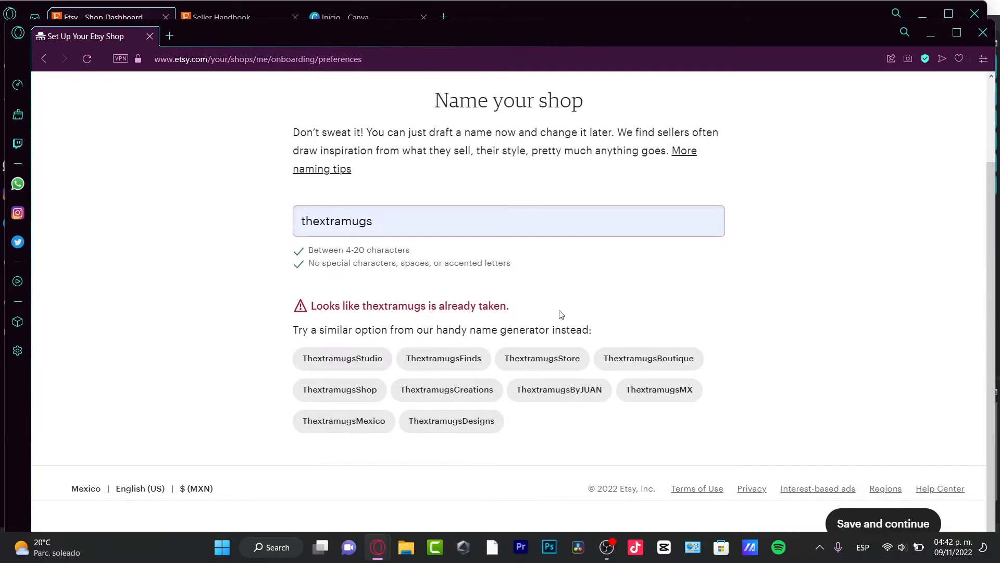
drag(562, 314, 444, 263)
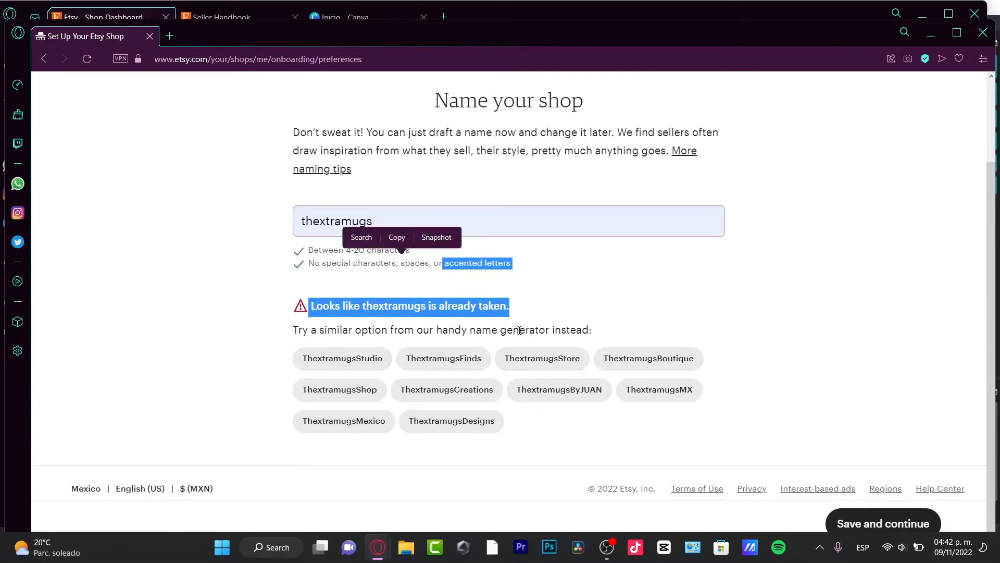
drag(519, 330, 564, 332)
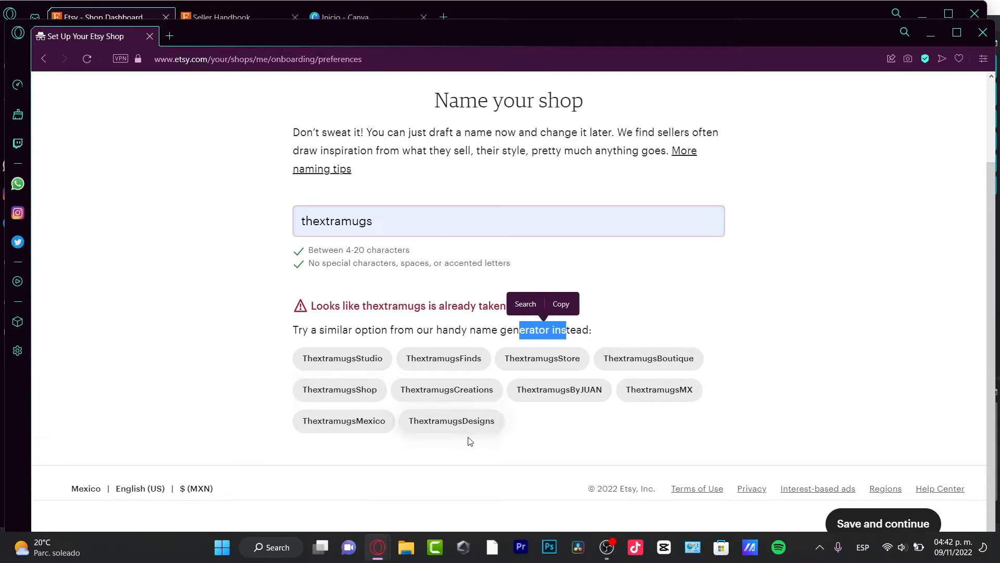
click(405, 228)
key(ctrl+a)
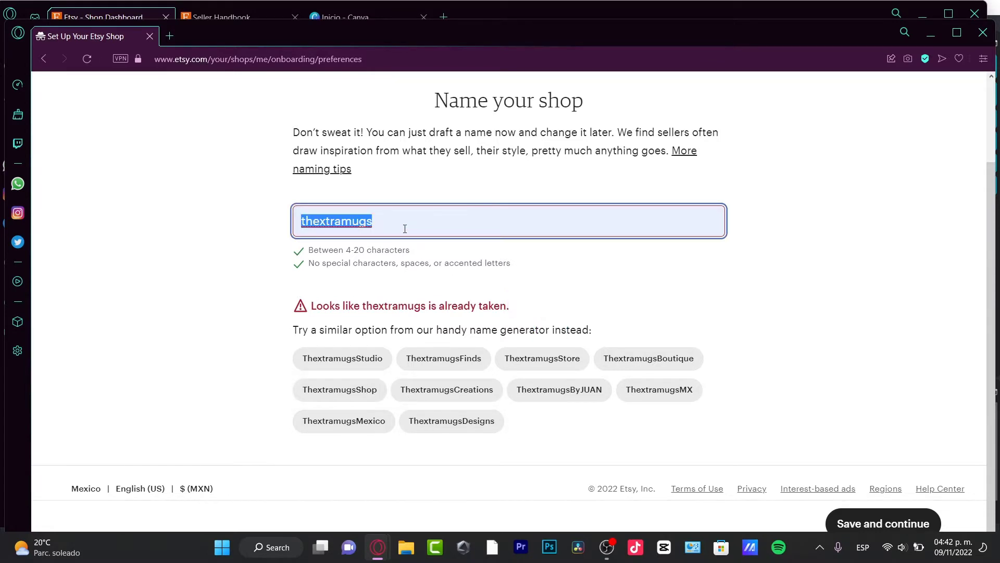
text(mugson)
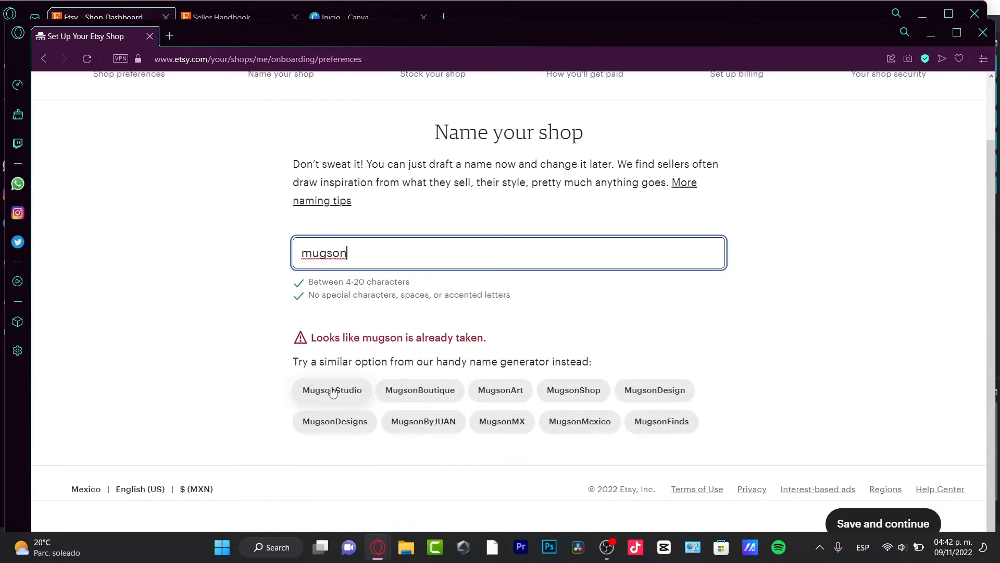
click(530, 397)
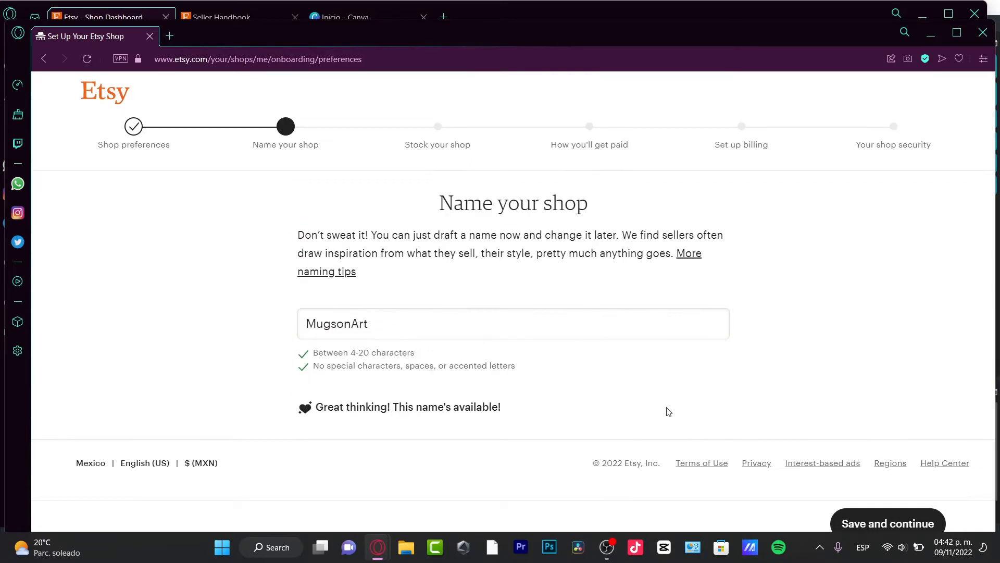
- Save MugsonArt as the shop name and review the Create a listing form down to Returns and exchanges
click(893, 518)
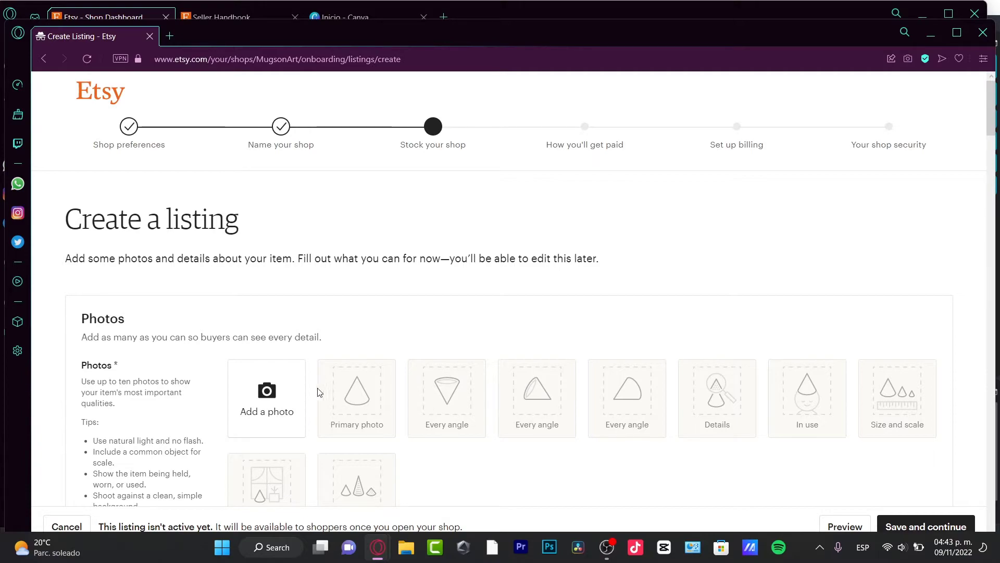
scroll(523, 343, down, 6)
scroll(519, 287, up, 4)
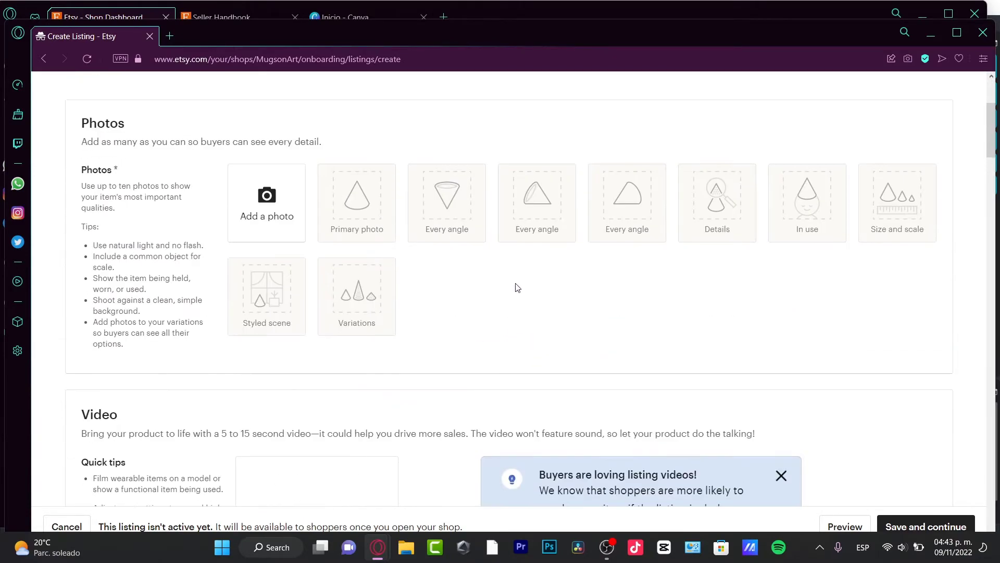
scroll(539, 258, down, 1)
scroll(539, 258, down, 15)
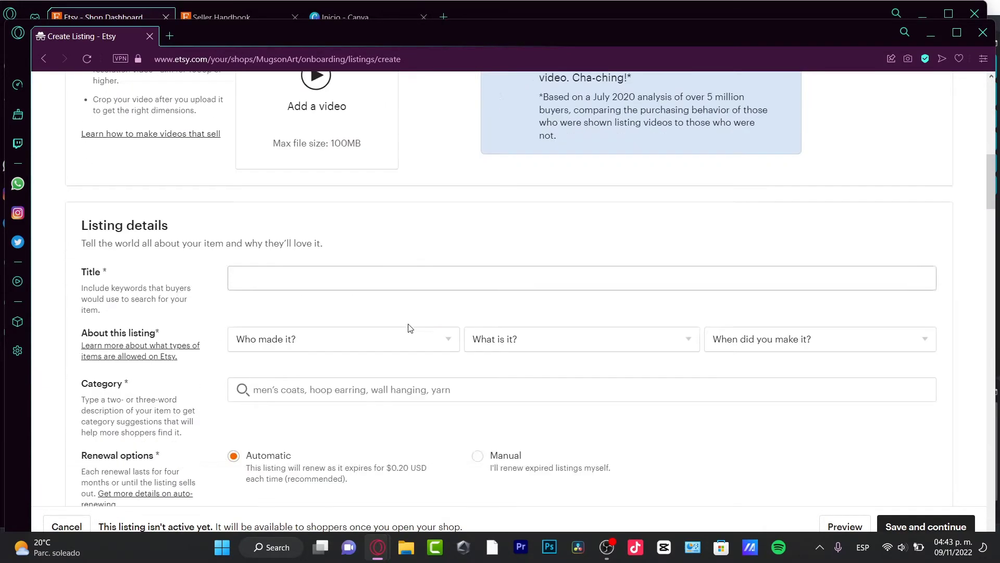
scroll(415, 329, down, 20)
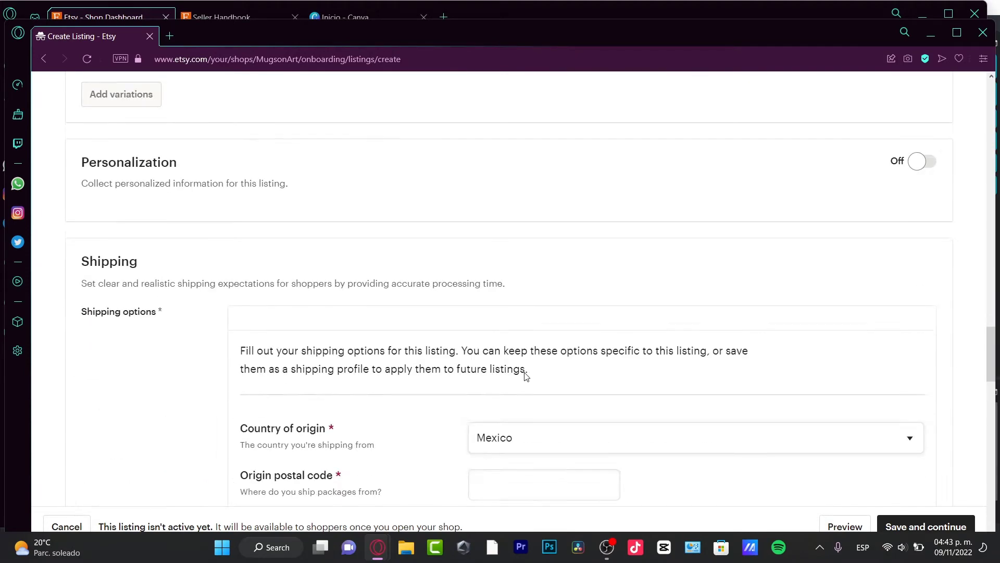
scroll(326, 265, down, 20)
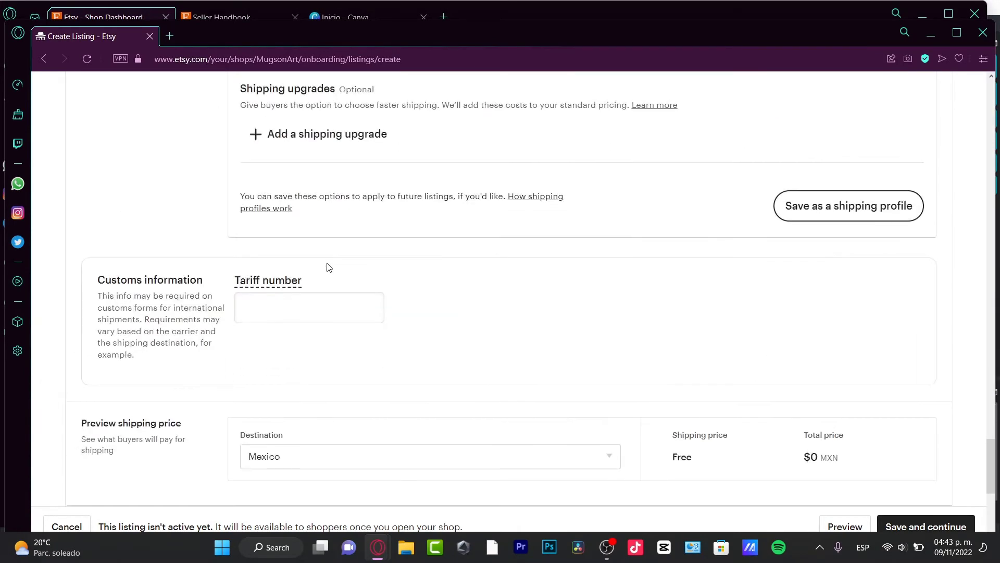
scroll(329, 267, down, 4)
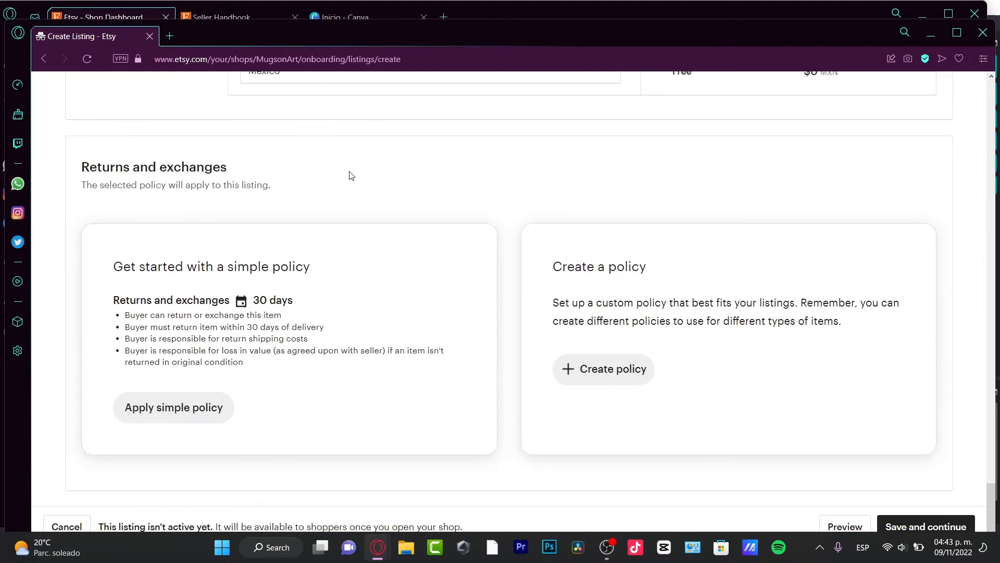
scroll(493, 337, up, 4)
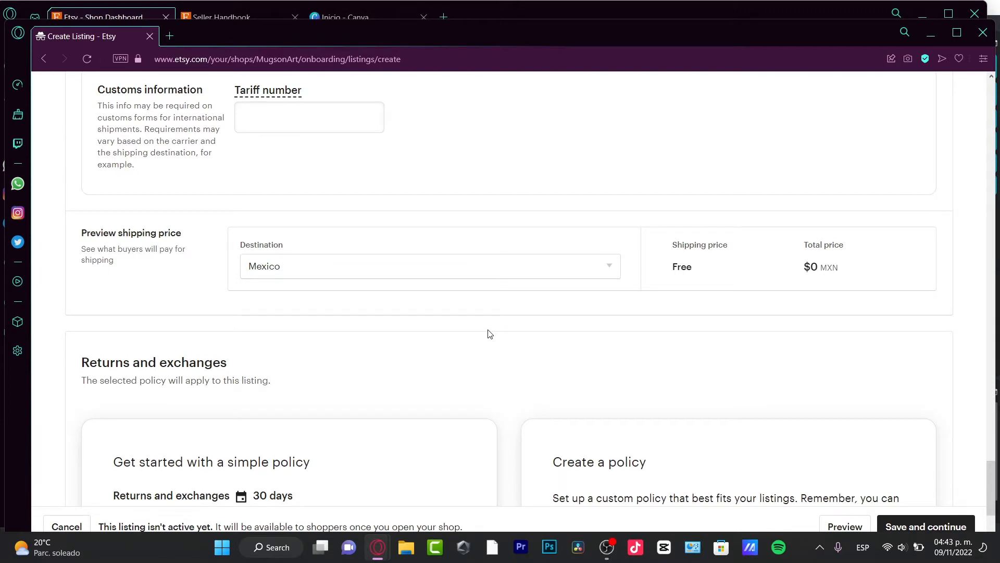
- Close the shop-setup listing window, view the shop's public page and return to the Etsy homepage
click(150, 36)
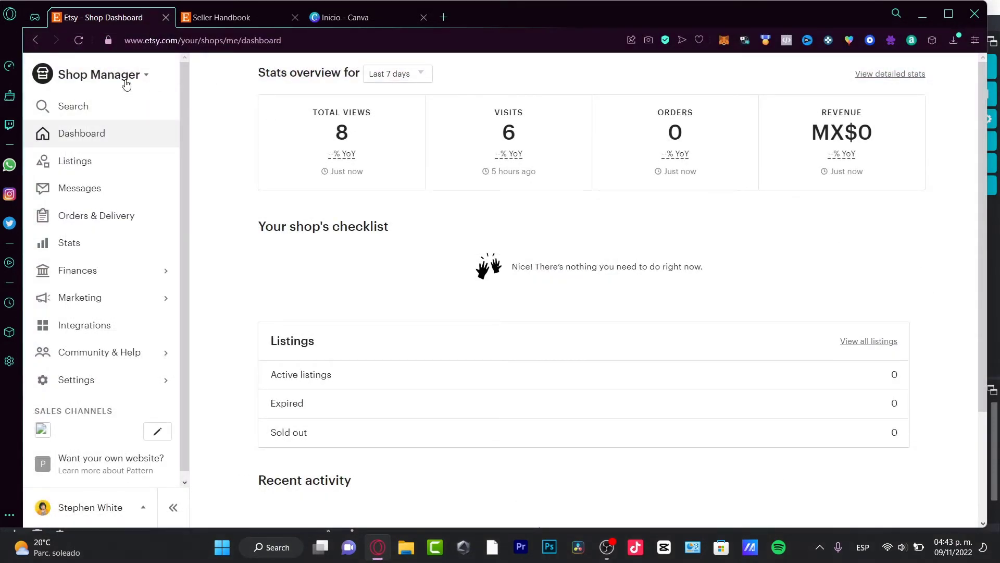
scroll(114, 448, down, 1)
scroll(113, 448, down, 1)
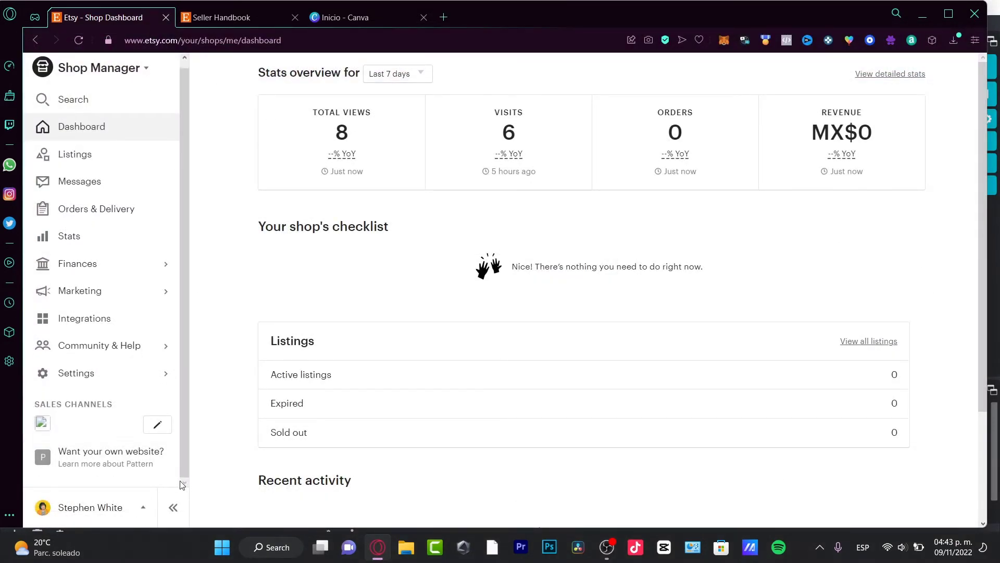
click(154, 426)
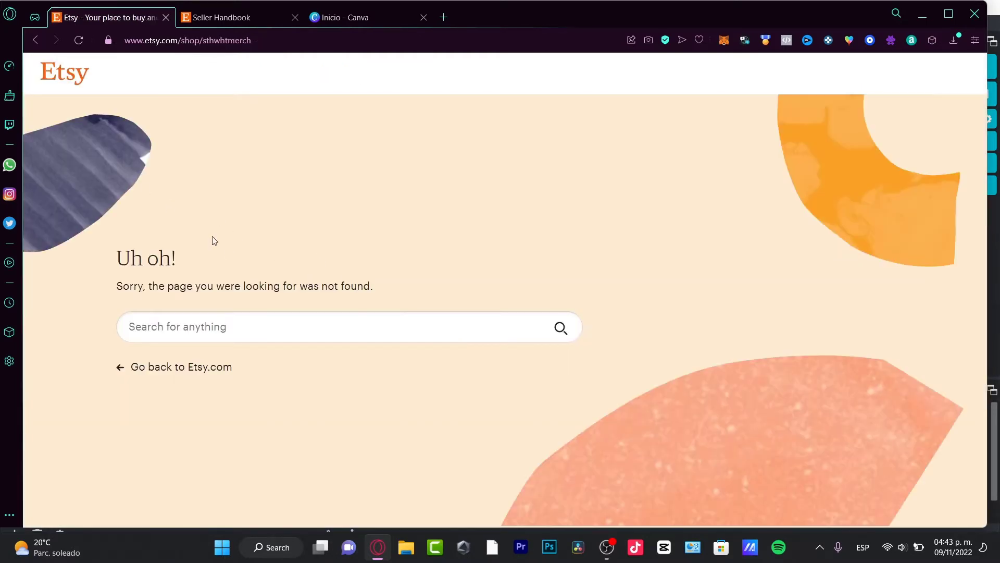
click(213, 367)
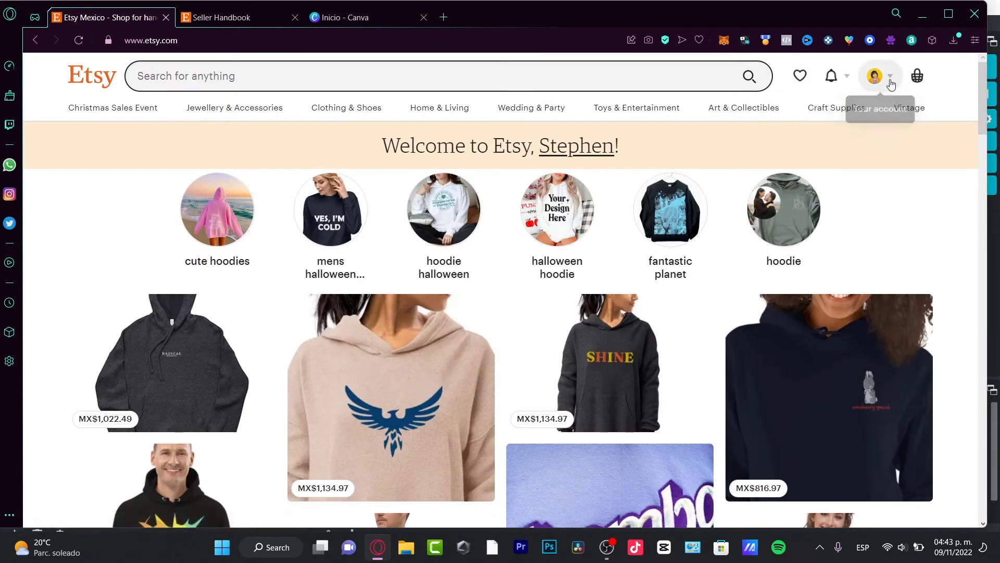
- Get past a not-found selling page and reach the Shop Manager dashboard
click(875, 75)
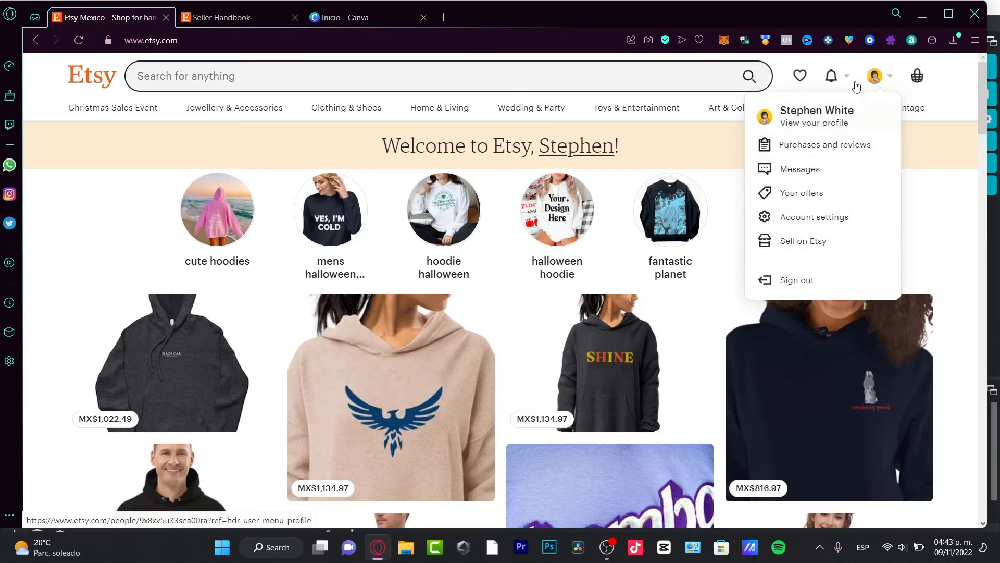
click(857, 239)
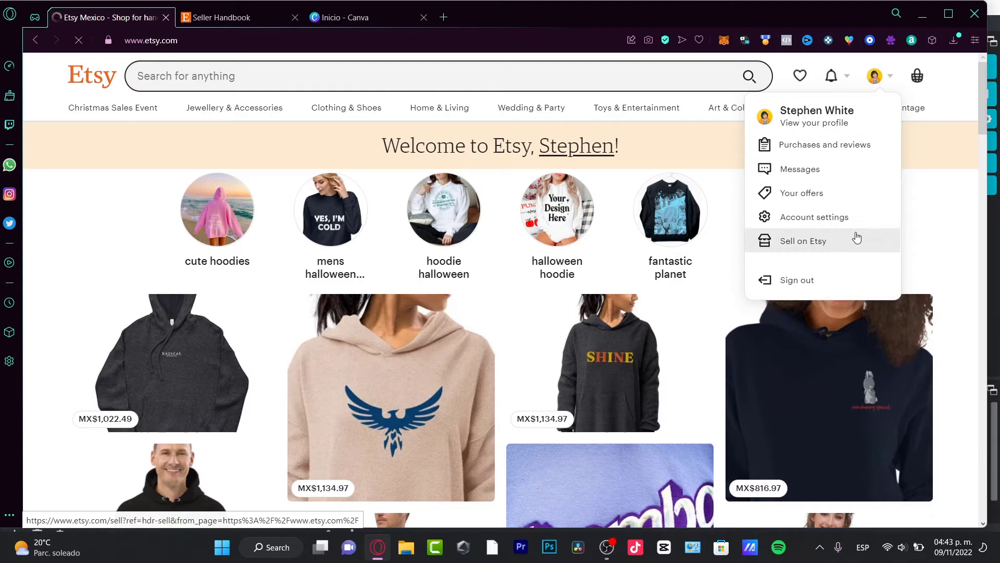
click(188, 368)
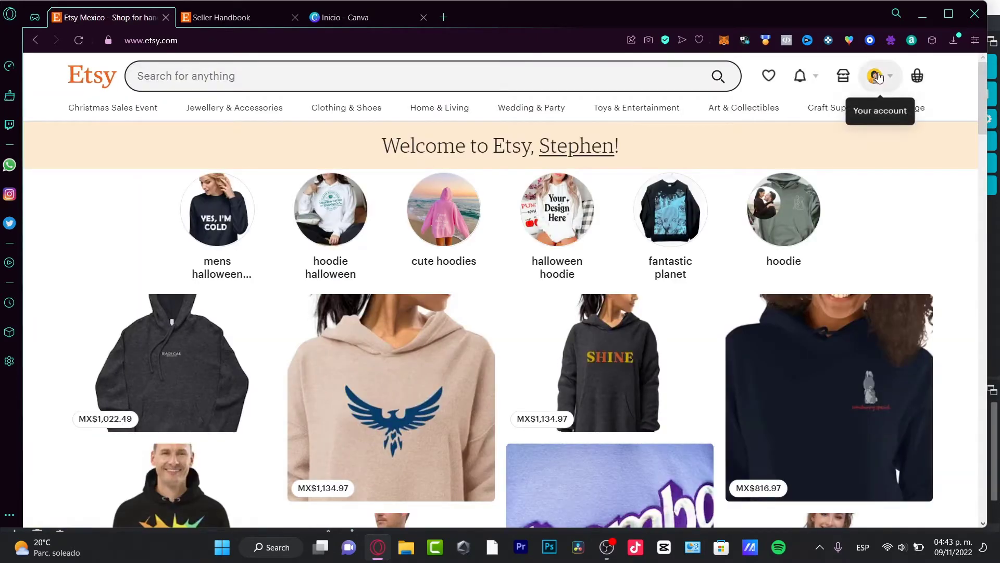
click(844, 77)
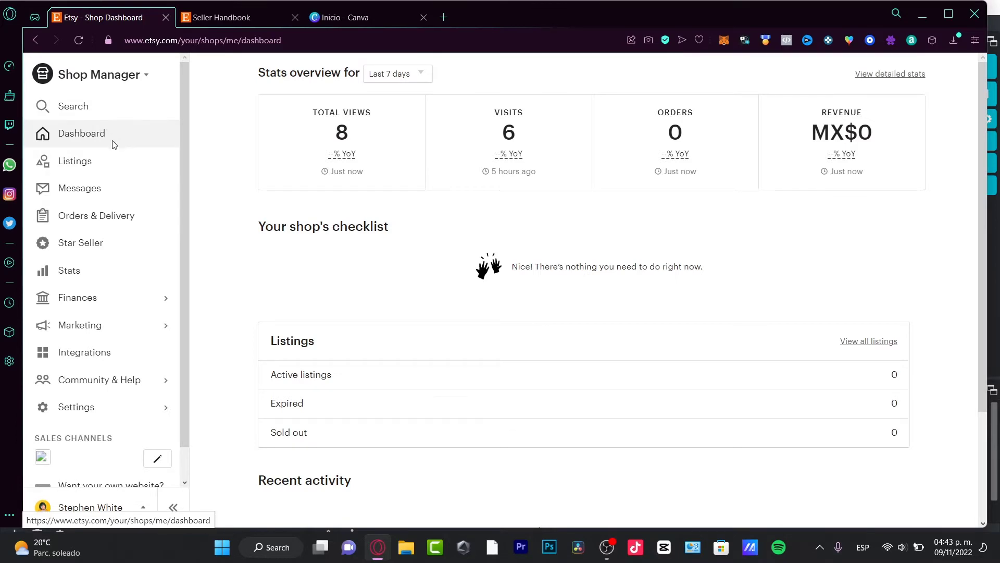
scroll(459, 409, down, 3)
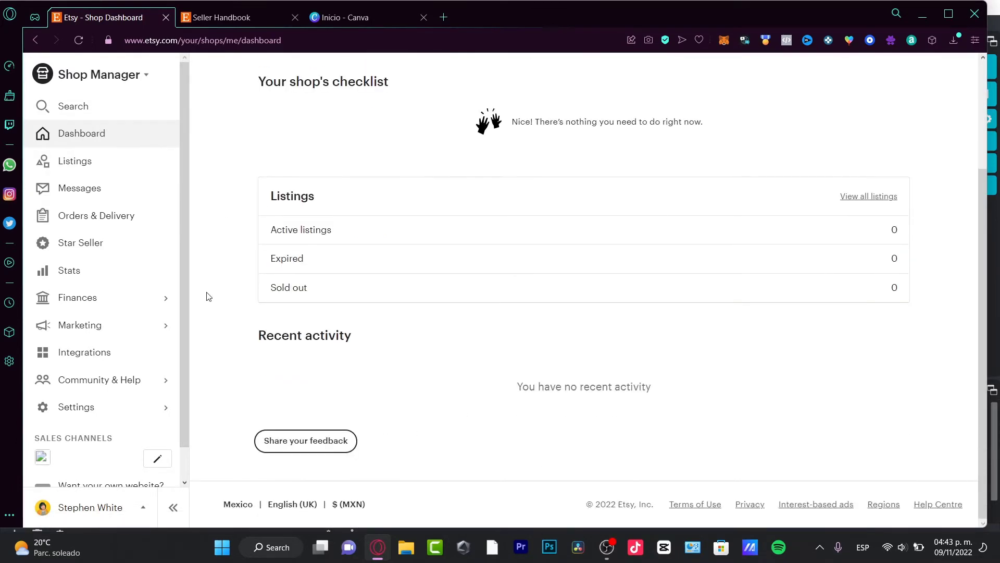
- Reopen the closed shop from its status page and return to the Shop Manager dashboard
scroll(205, 293, up, 3)
click(116, 159)
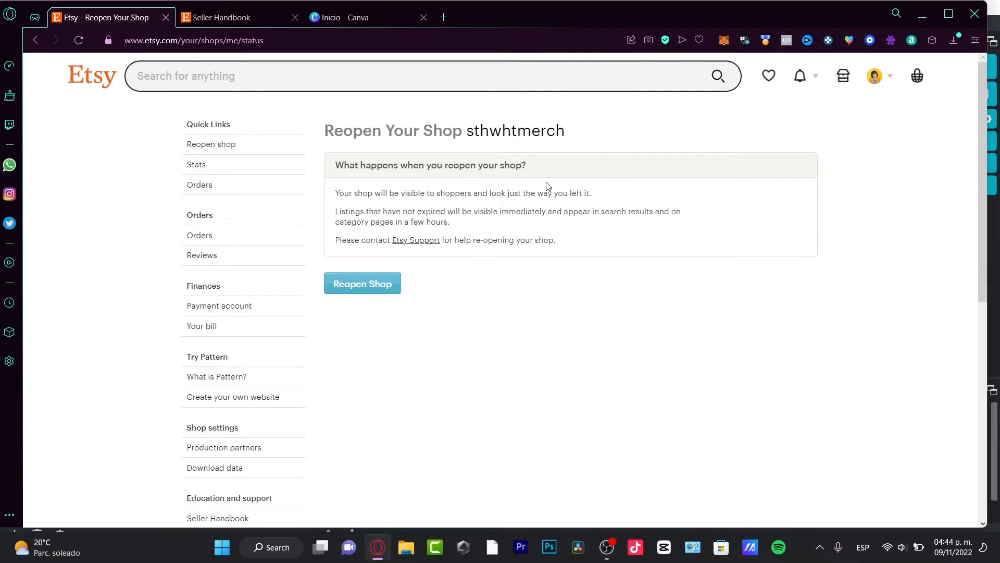
click(392, 287)
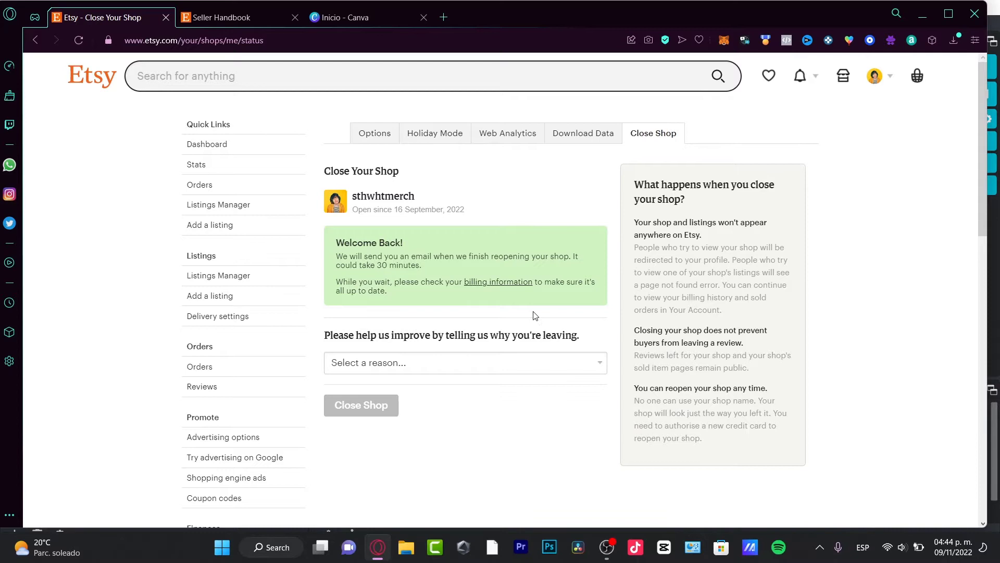
click(845, 78)
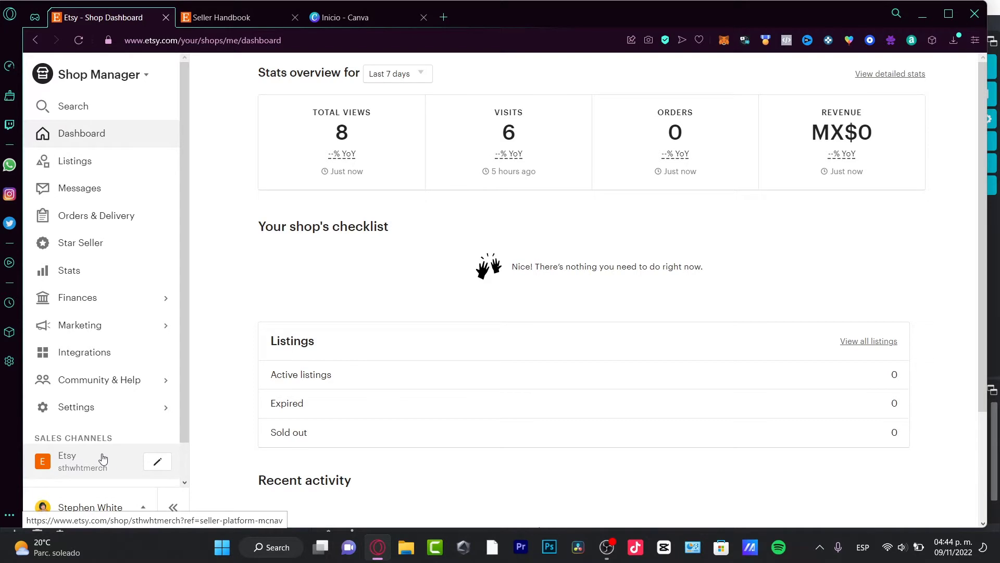
- Add a new listing from Listings with two recently downloaded images as its photos
click(105, 162)
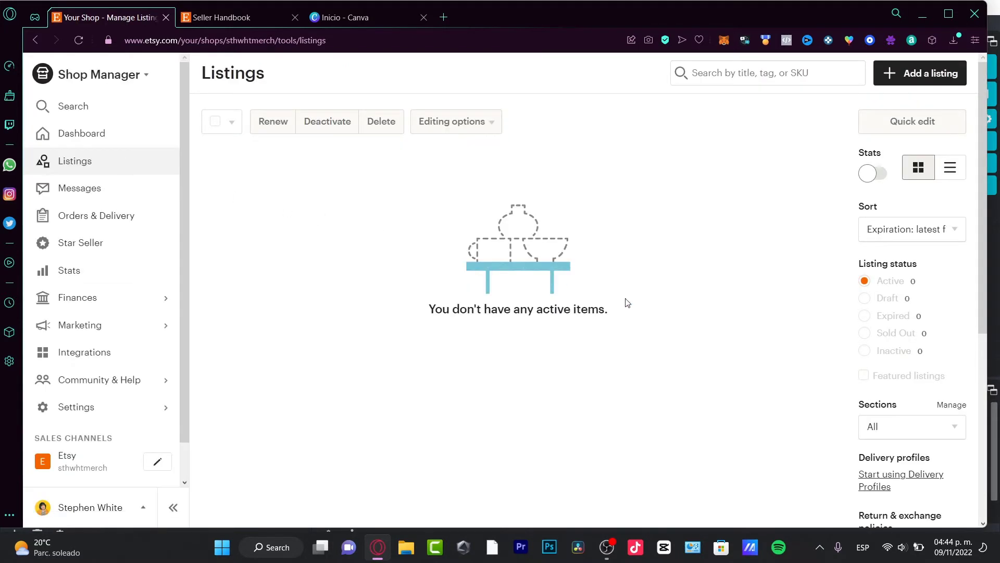
click(915, 77)
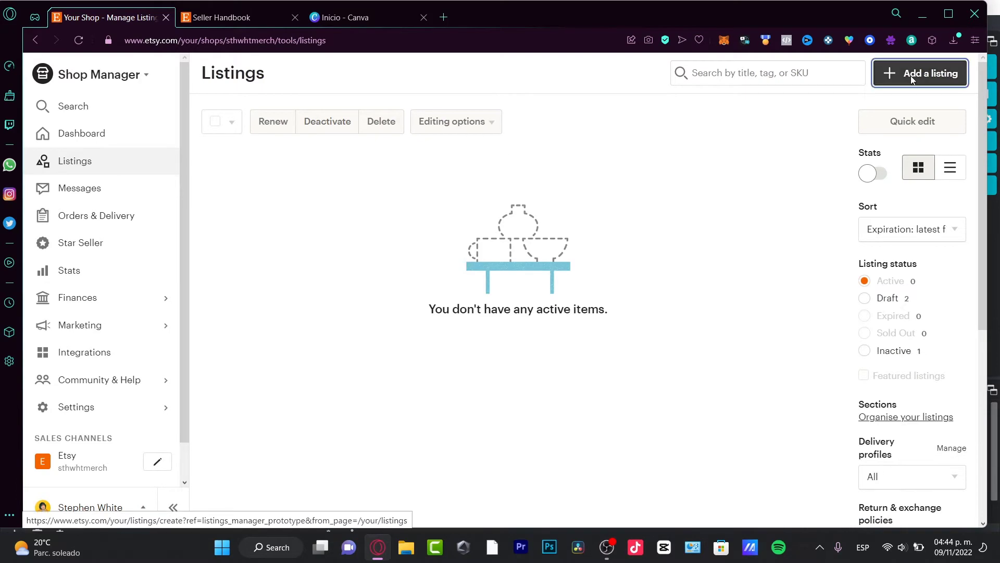
click(395, 239)
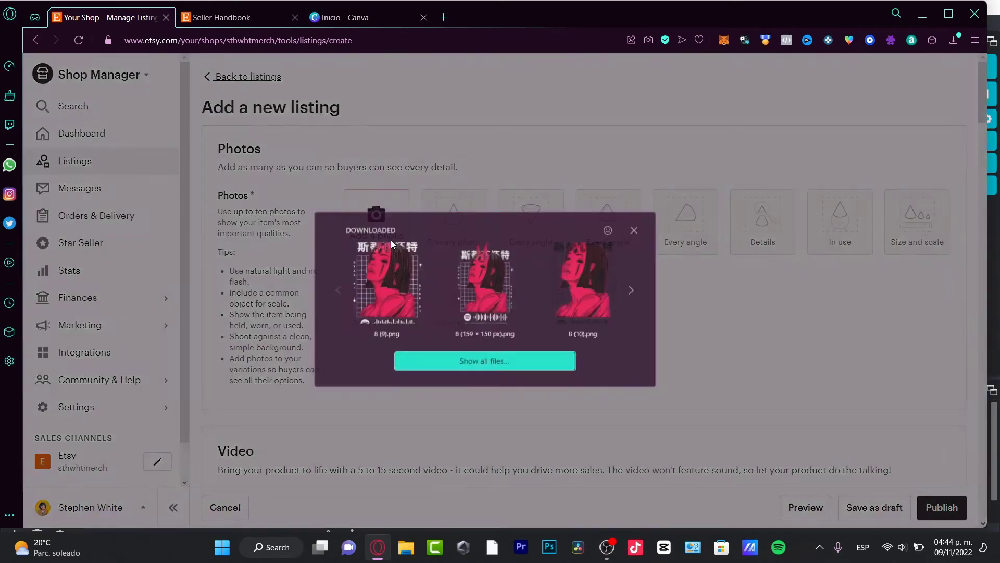
click(396, 315)
click(470, 225)
click(525, 284)
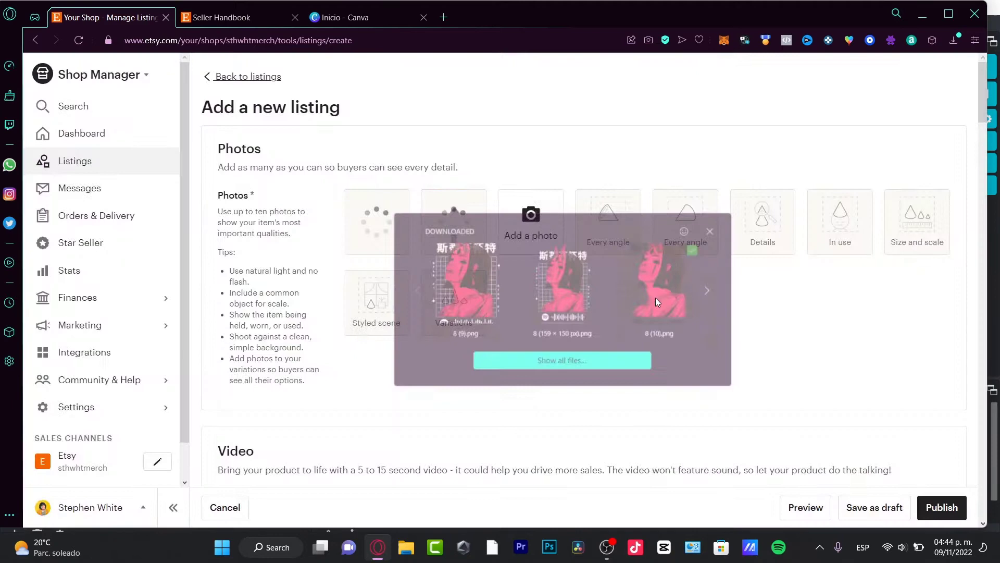
scroll(537, 334, down, 2)
scroll(521, 359, down, 8)
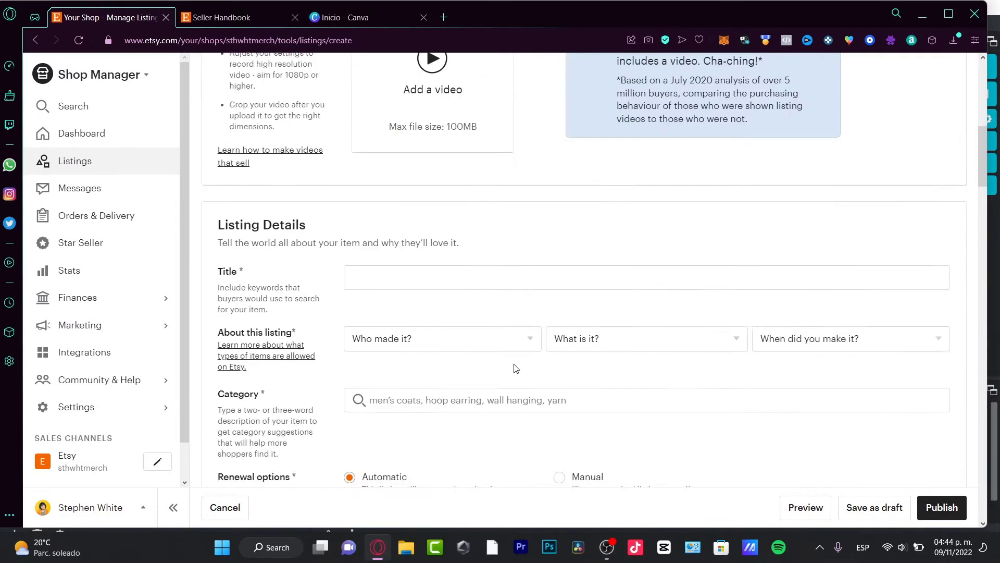
- Title the listing 'Digital Printed Art' and mark it made by me, a finished product, made to order
click(373, 201)
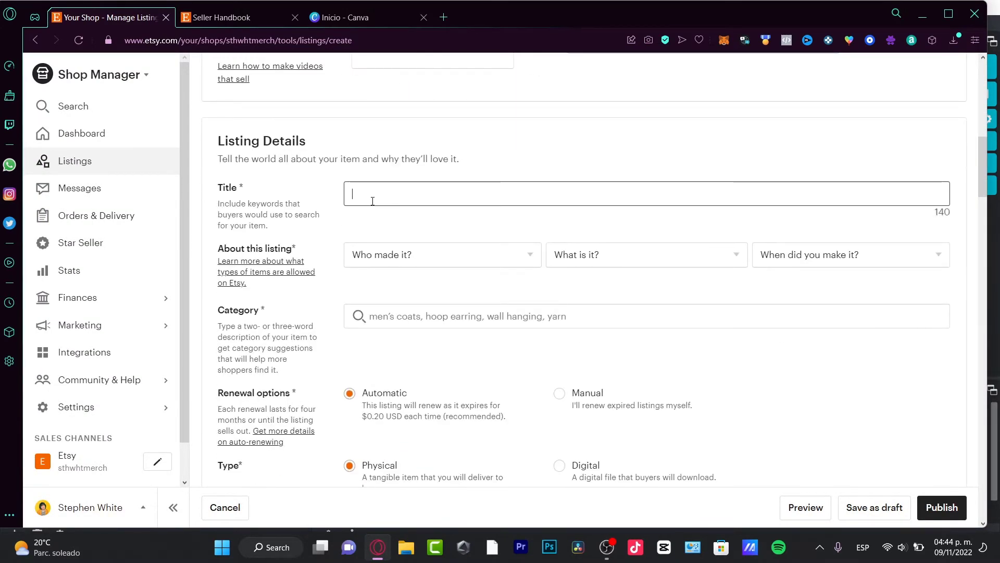
text(Digital Pri)
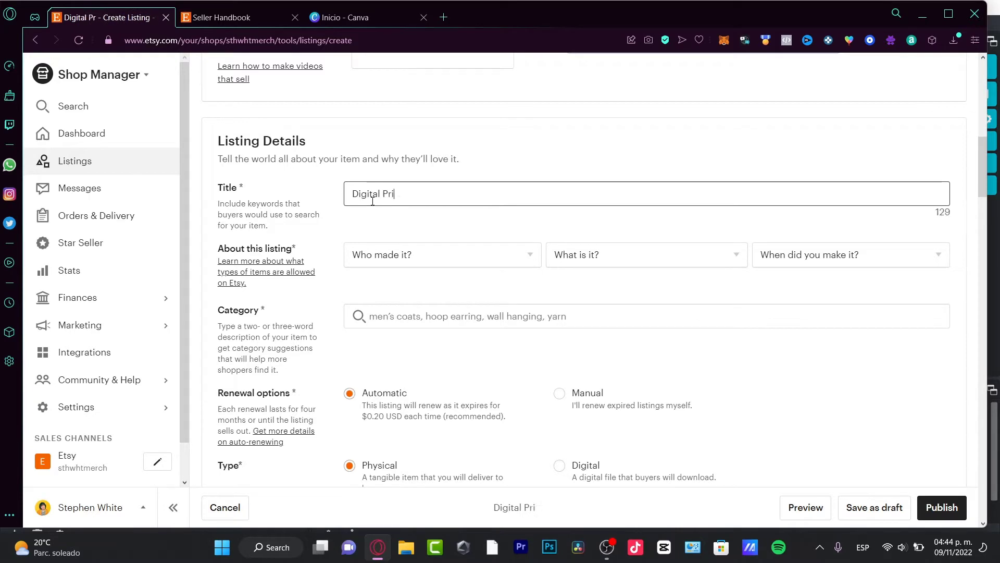
text(nted Art)
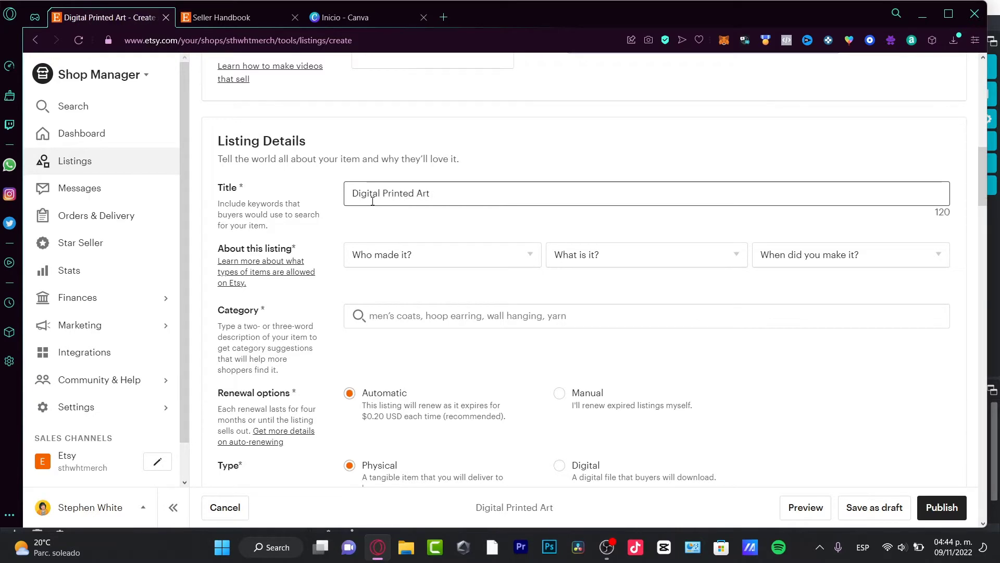
click(487, 255)
click(484, 297)
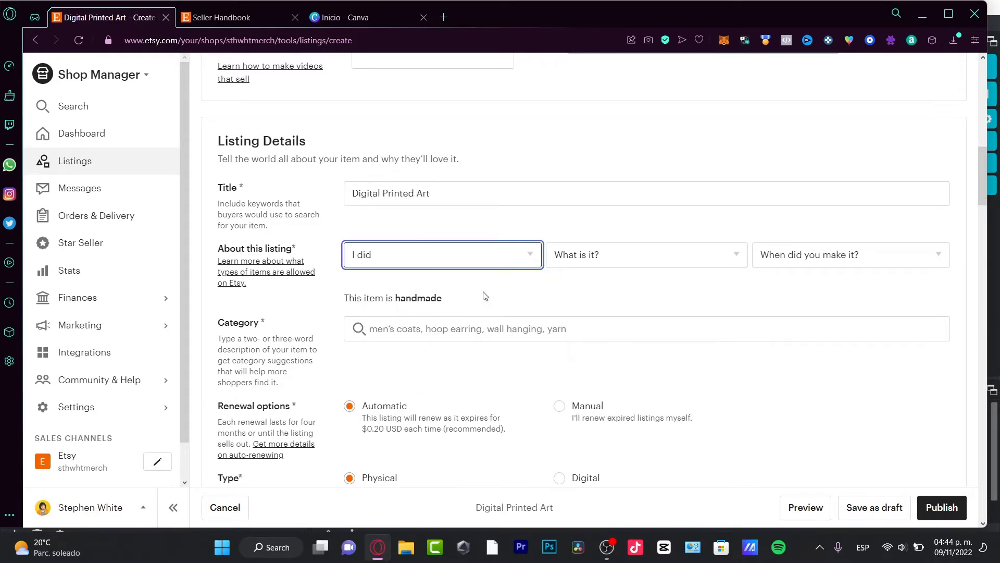
click(605, 261)
click(675, 309)
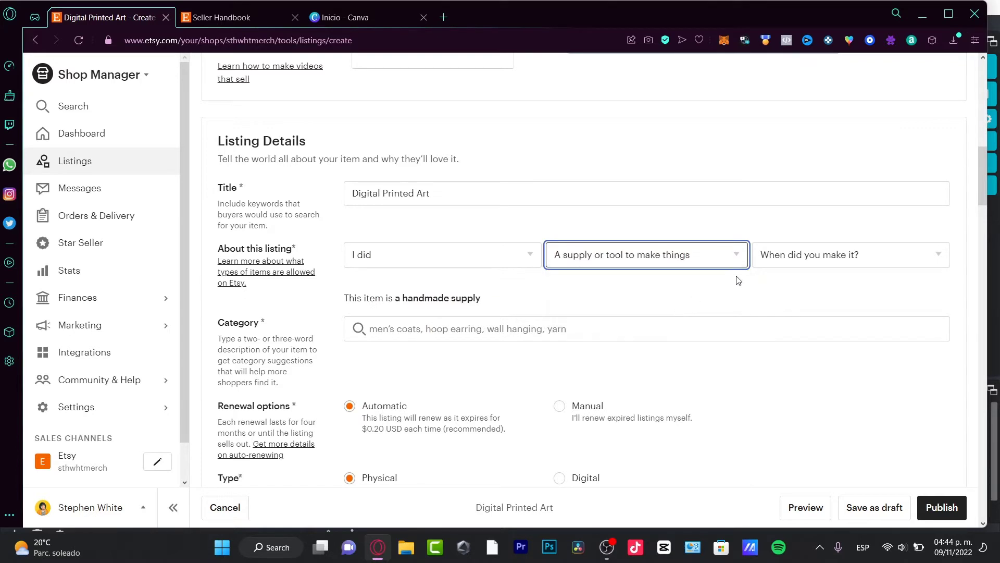
click(729, 258)
click(678, 295)
click(826, 261)
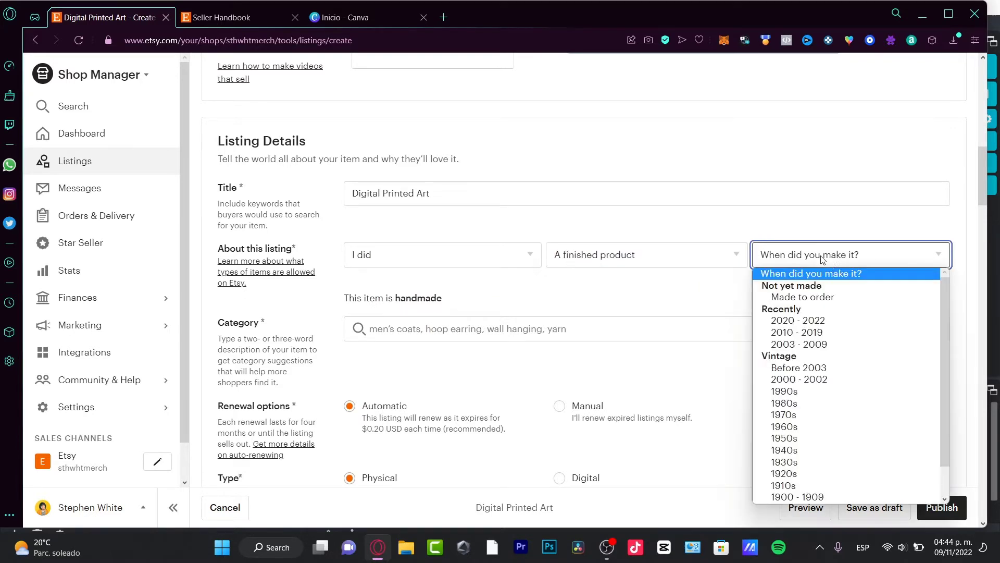
click(851, 295)
- Set the listing category to Digital Prints, replacing the initially chosen Tops & Tees
scroll(589, 242, down, 3)
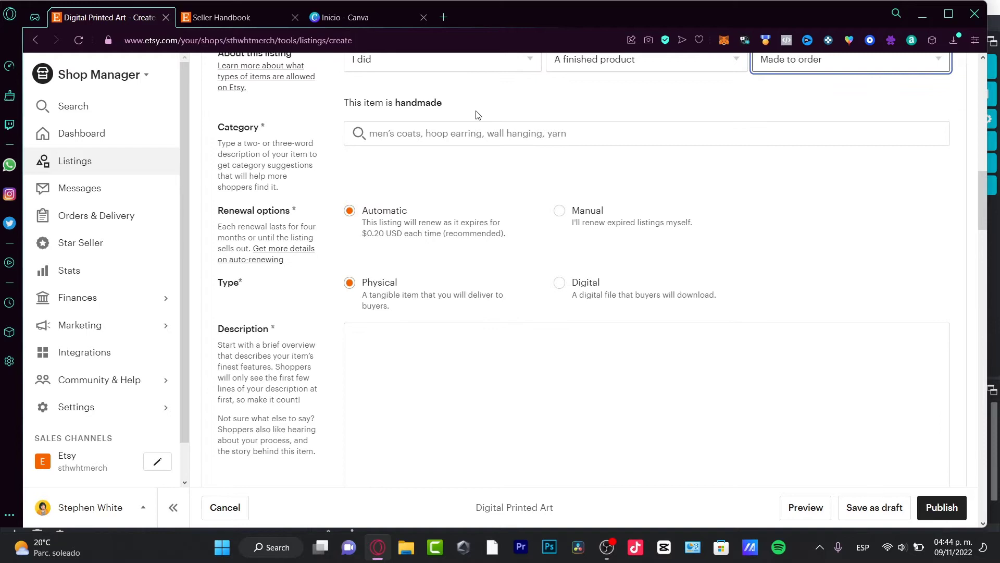
click(478, 133)
click(417, 178)
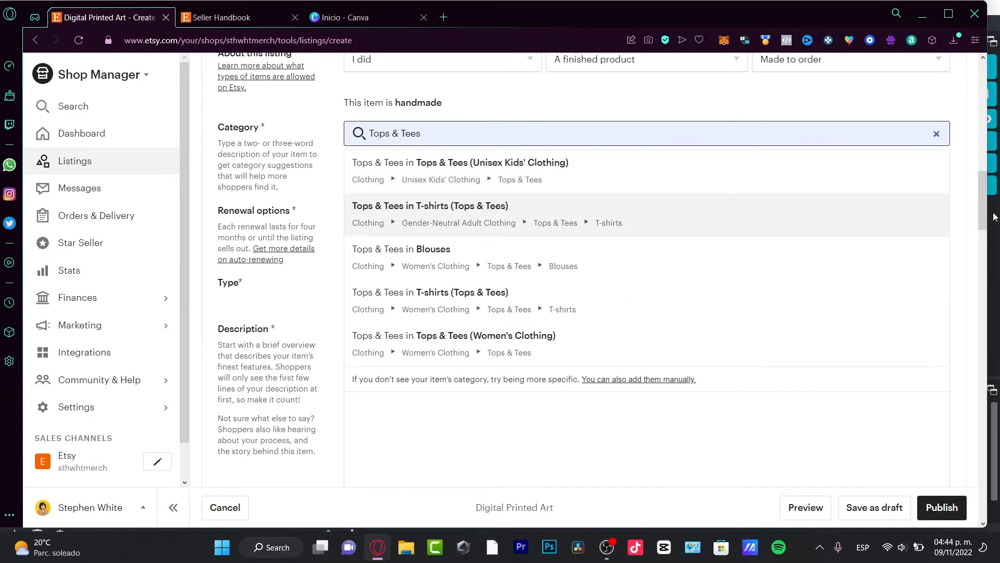
click(936, 133)
click(580, 135)
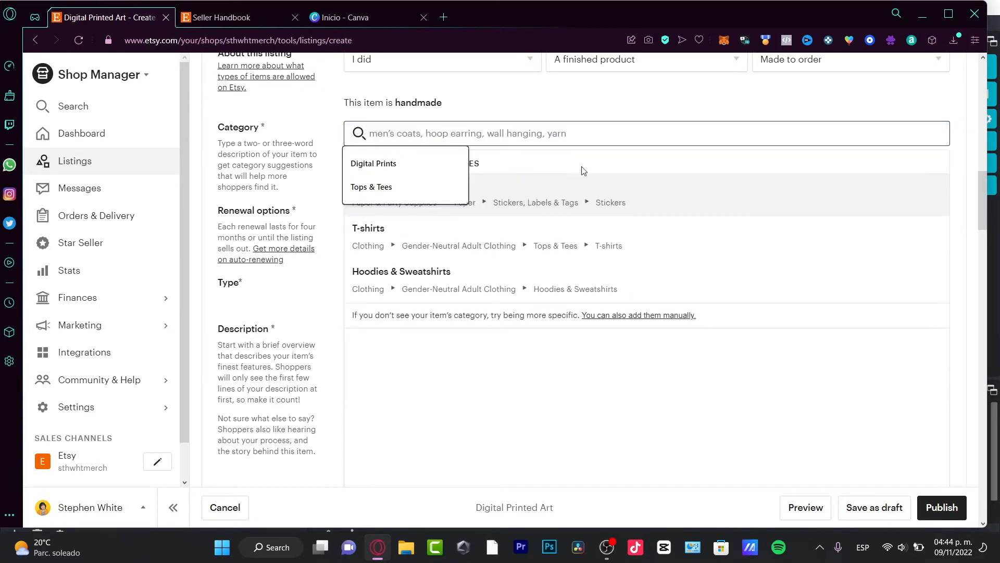
click(435, 164)
scroll(573, 208, down, 10)
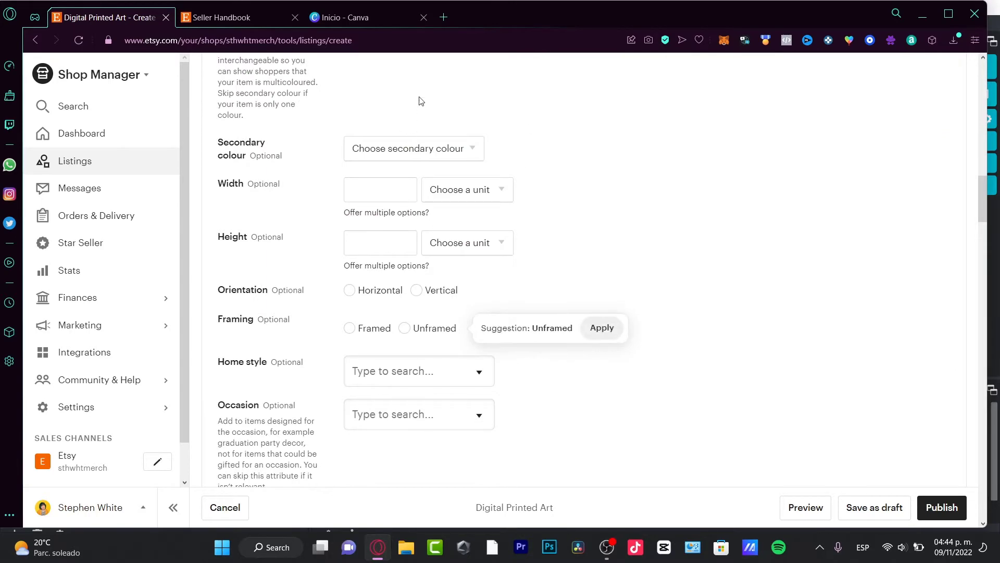
scroll(495, 235, down, 5)
scroll(516, 282, down, 4)
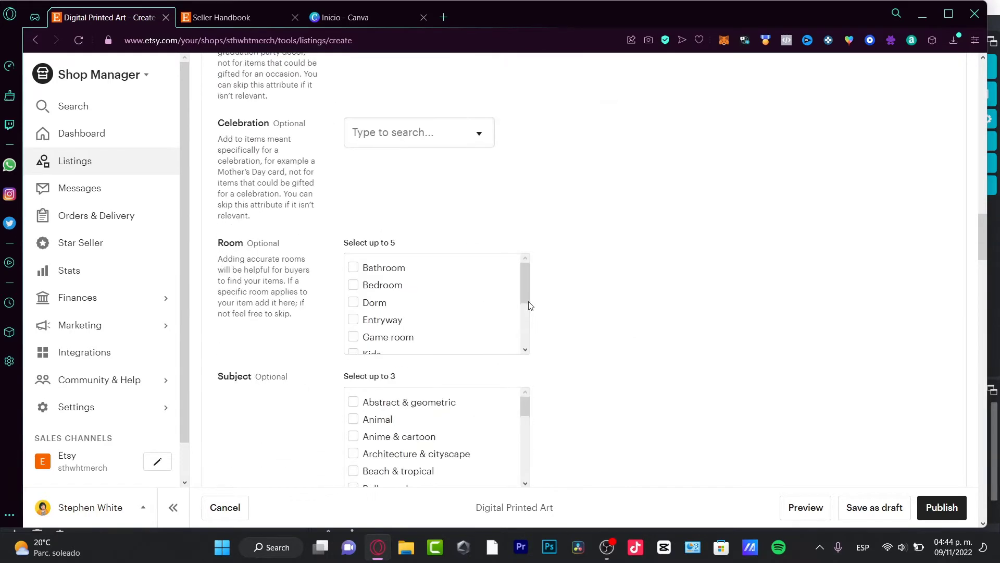
scroll(527, 292, down, 6)
scroll(534, 291, down, 3)
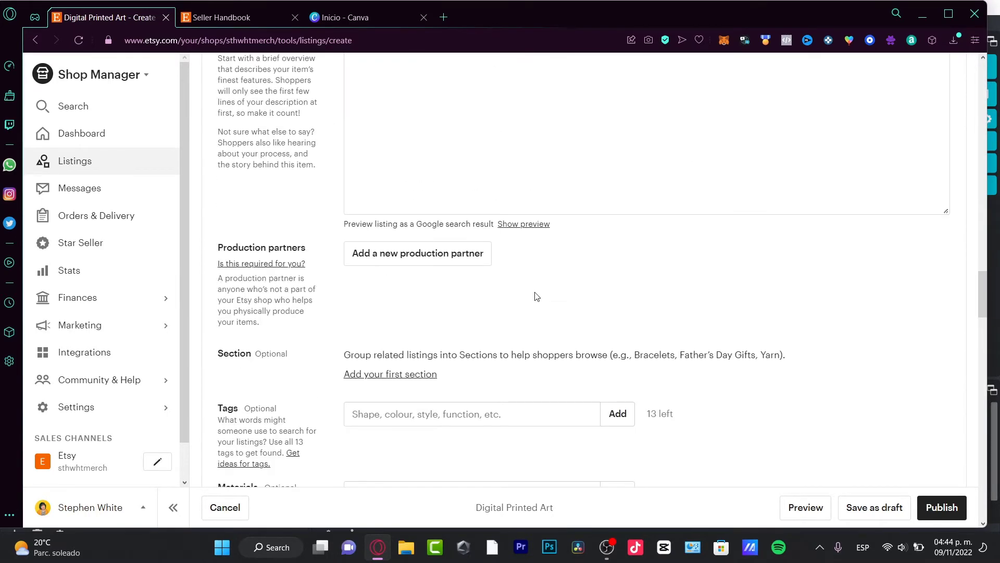
scroll(537, 297, down, 7)
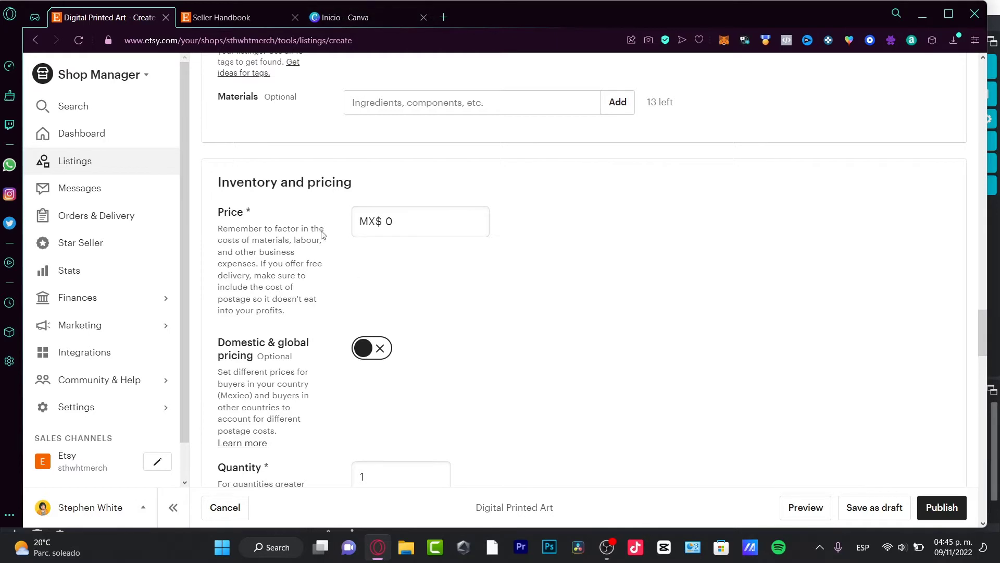
- Enter a listing price of MX$ 40.00, then change its leading digit to revise the price
drag(290, 229, 226, 194)
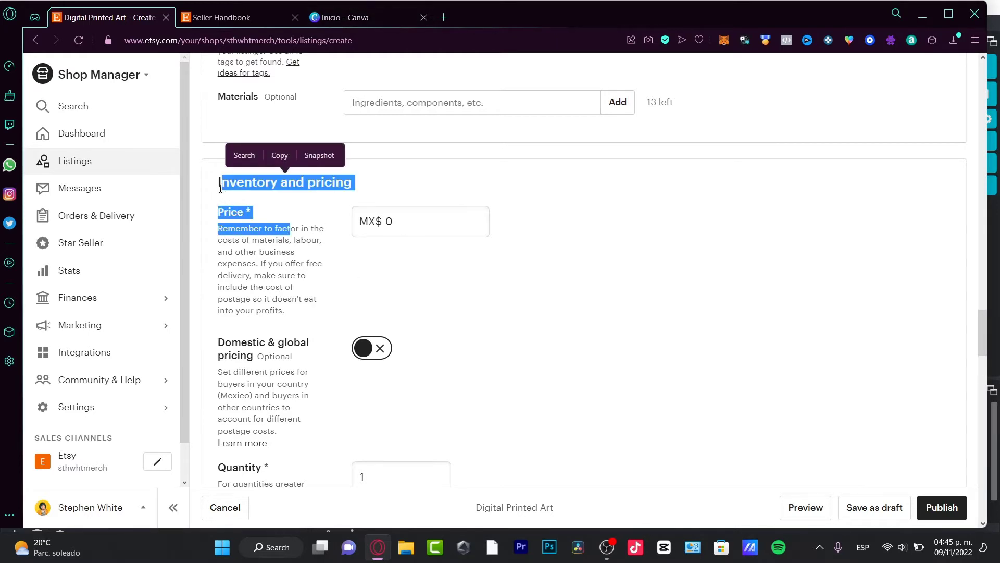
click(396, 228)
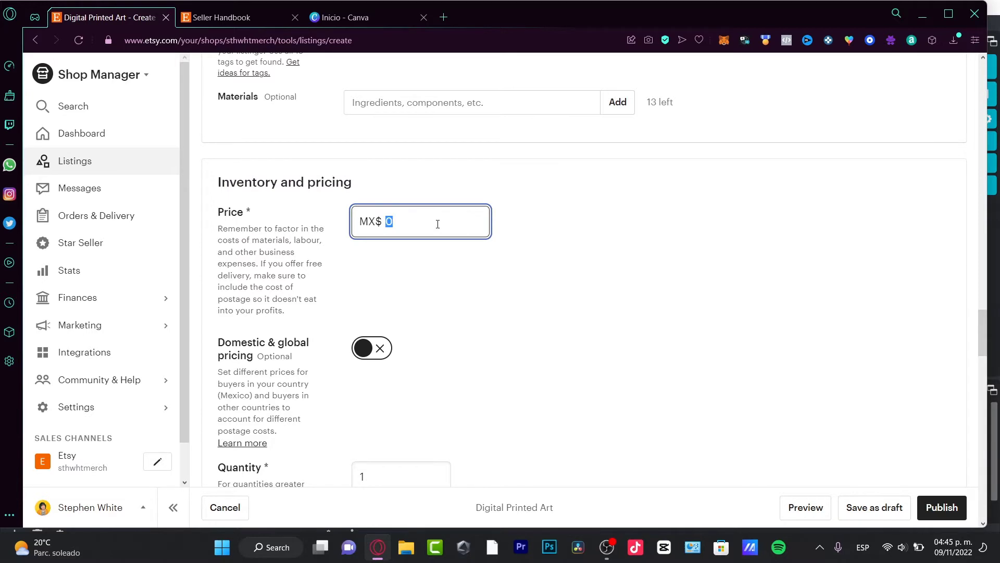
text(40)
click(472, 284)
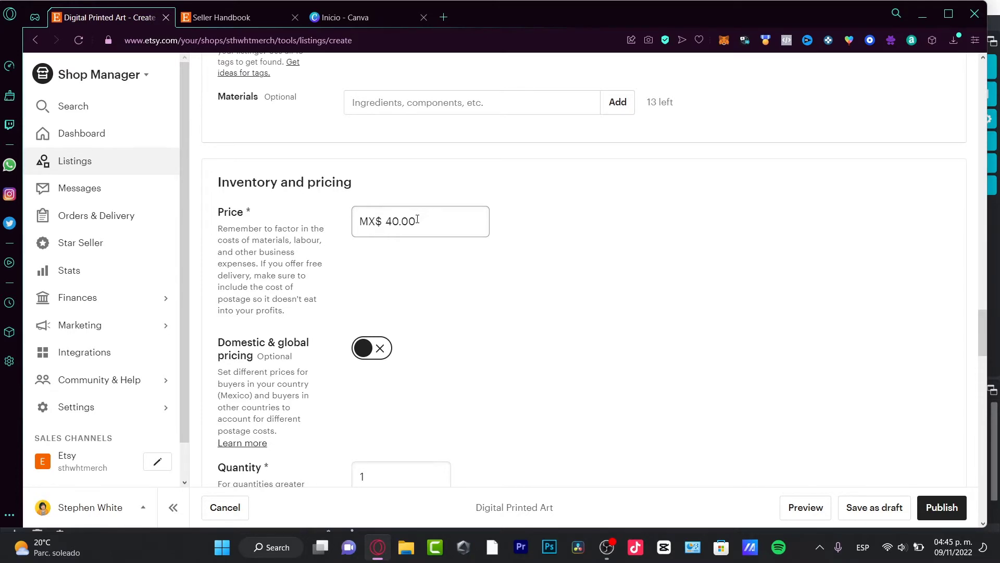
double_click(394, 219)
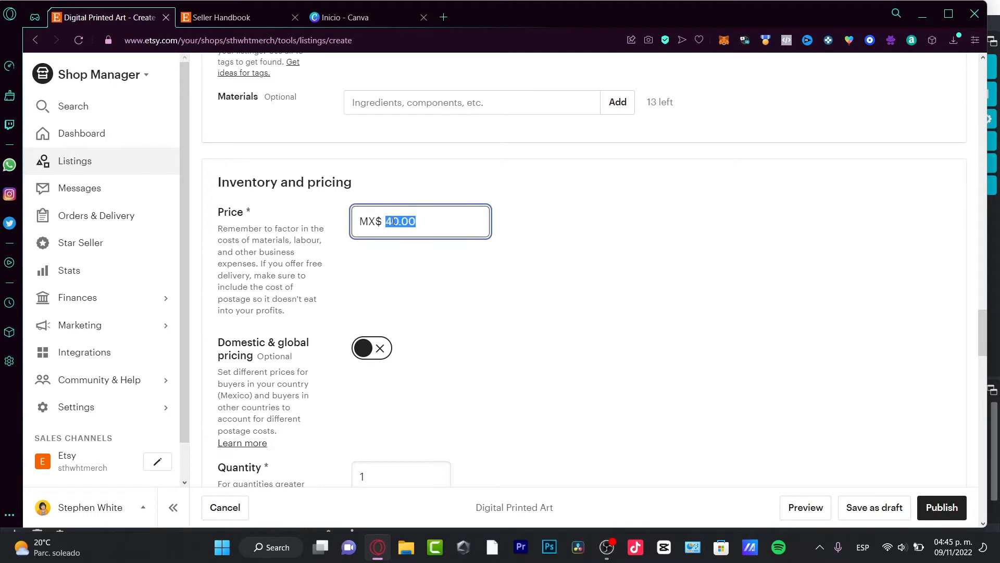
click(394, 221)
key(BackSpace)
text(8)
click(429, 263)
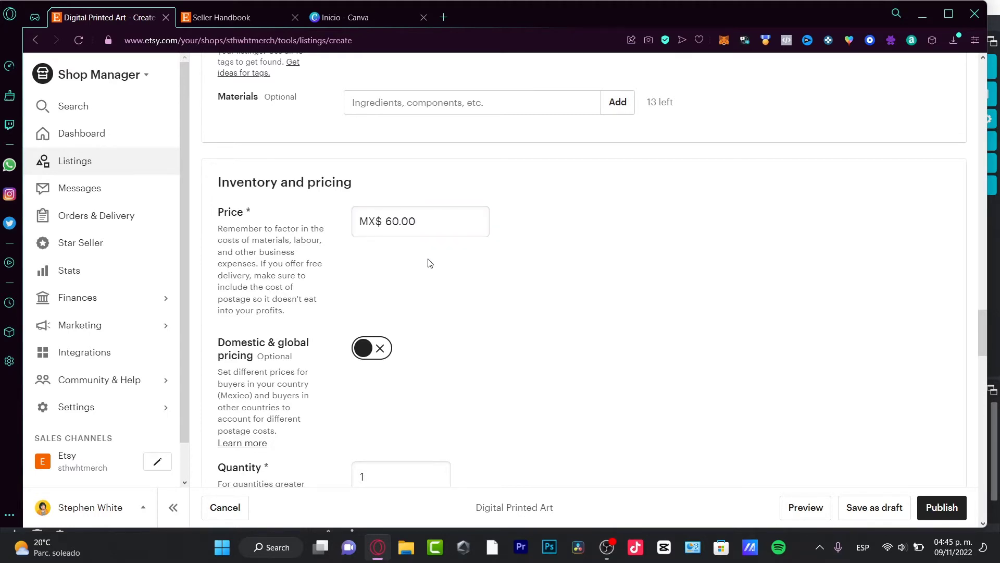
- Select the first Printful delivery option for T-shirts, hats and bags in the Delivery section
scroll(435, 282, down, 4)
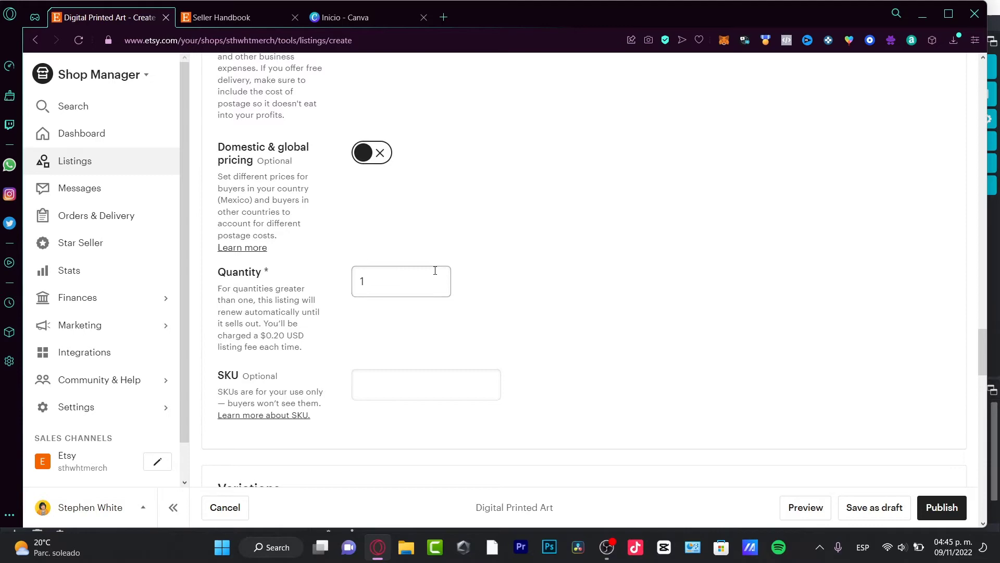
scroll(437, 287, down, 15)
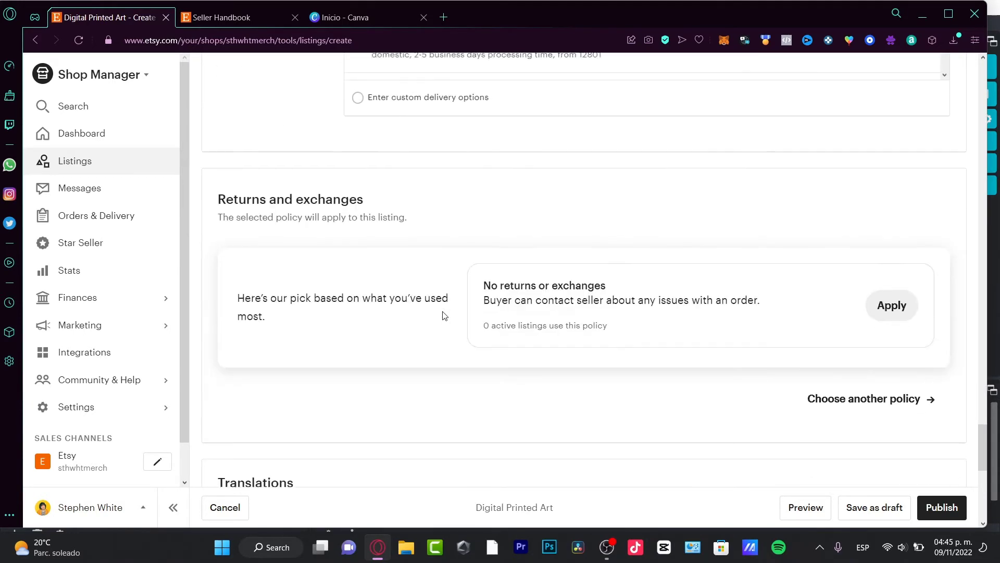
scroll(442, 307, up, 4)
scroll(442, 316, up, 3)
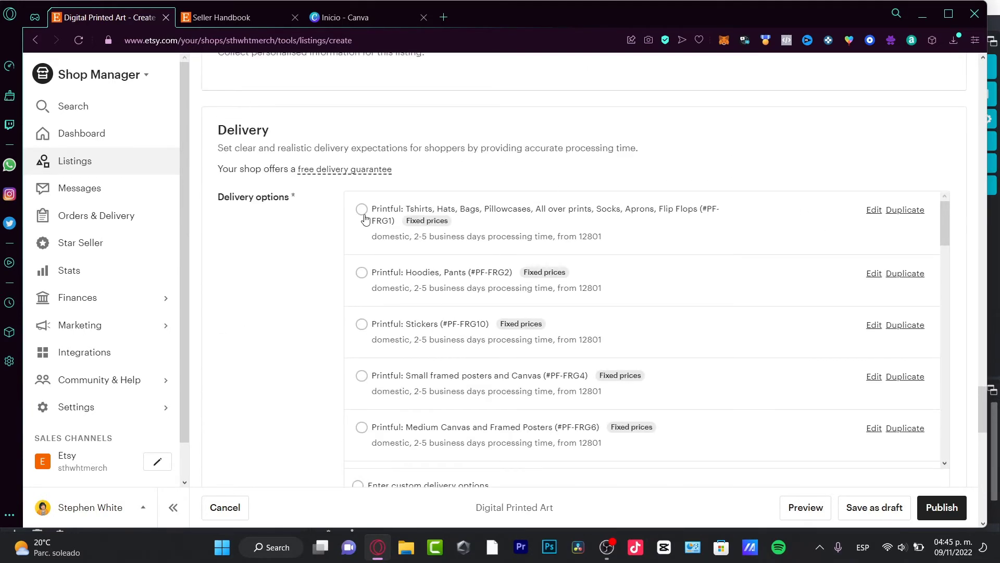
click(412, 224)
scroll(527, 282, down, 4)
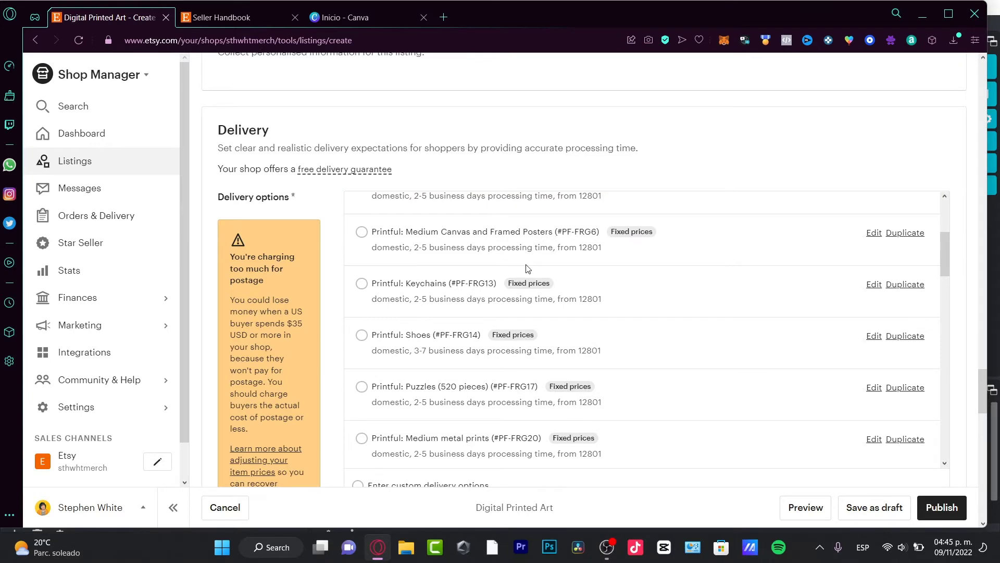
scroll(526, 276, down, 5)
scroll(335, 297, down, 12)
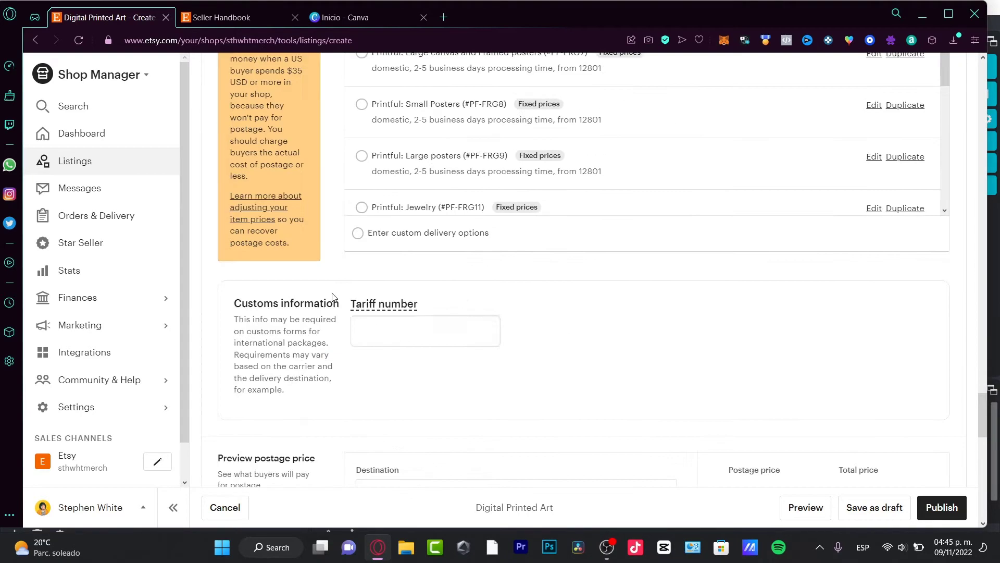
scroll(786, 190, up, 3)
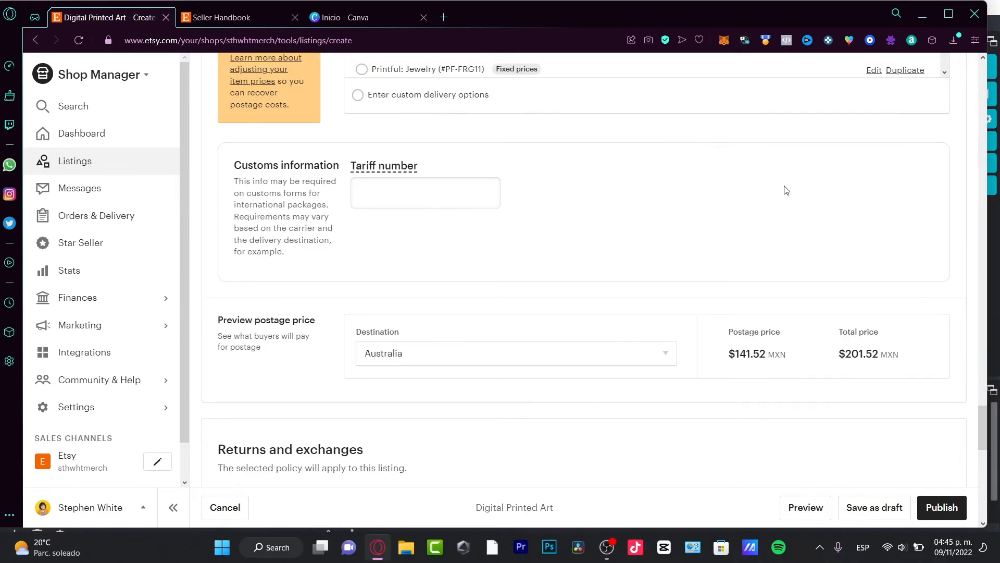
scroll(786, 190, up, 5)
scroll(744, 320, down, 12)
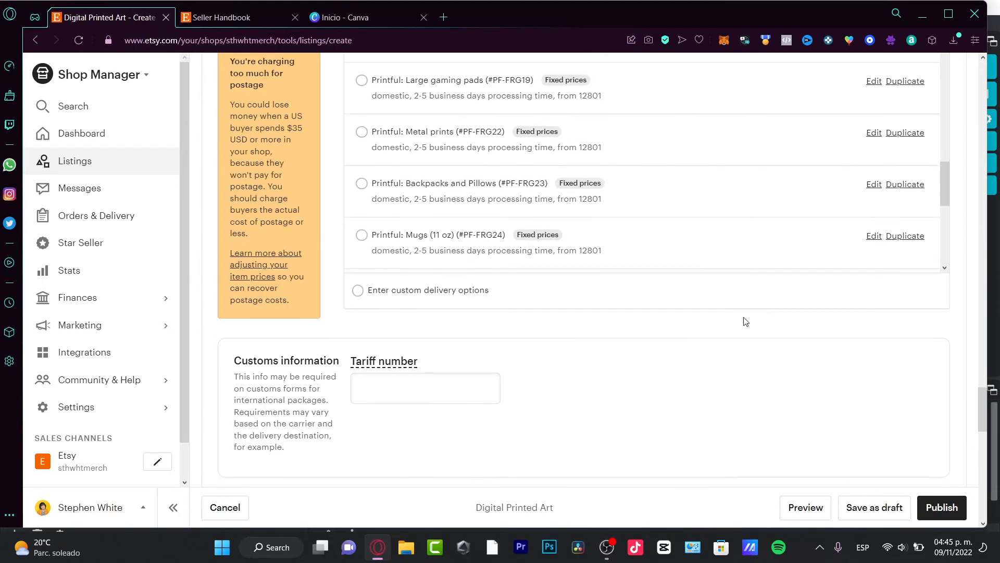
scroll(744, 331, up, 7)
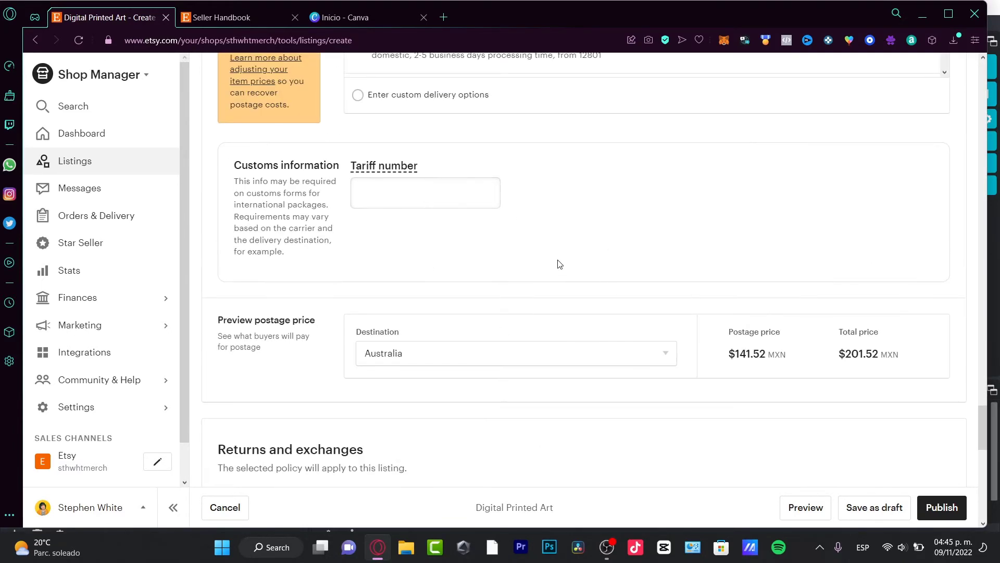
scroll(610, 290, up, 4)
scroll(610, 291, up, 4)
scroll(749, 398, up, 2)
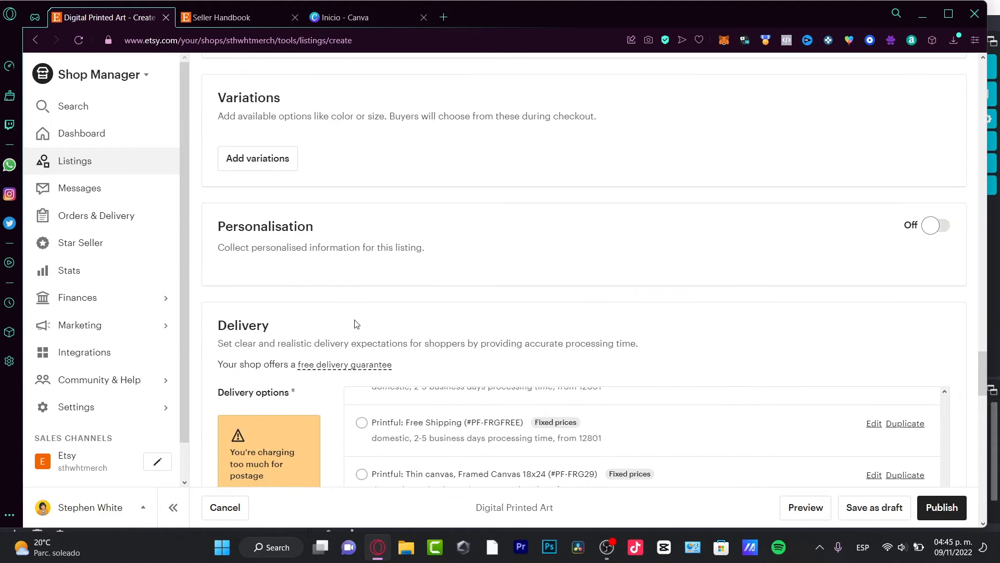
scroll(357, 323, up, 3)
scroll(632, 357, up, 10)
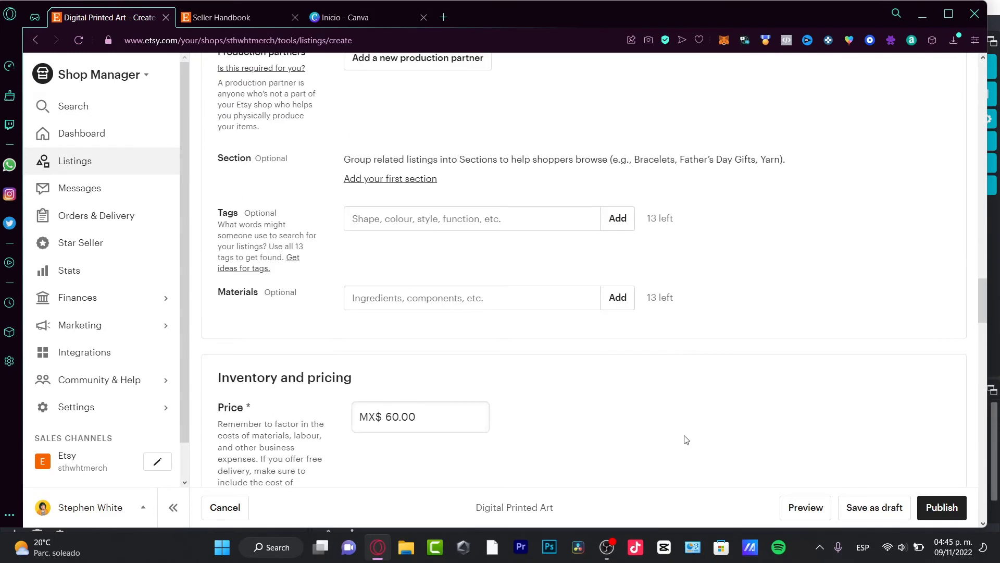
- Replace the 60.00 listing price with 180 so it reads MX$ 180.00
triple_click(230, 407)
click(458, 422)
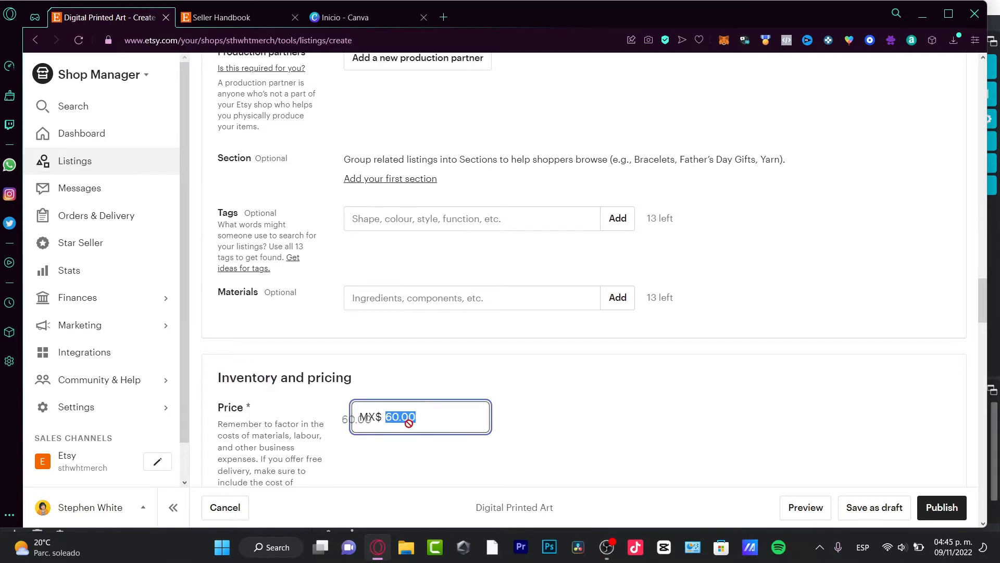
click(447, 413)
double_click(448, 414)
text(180)
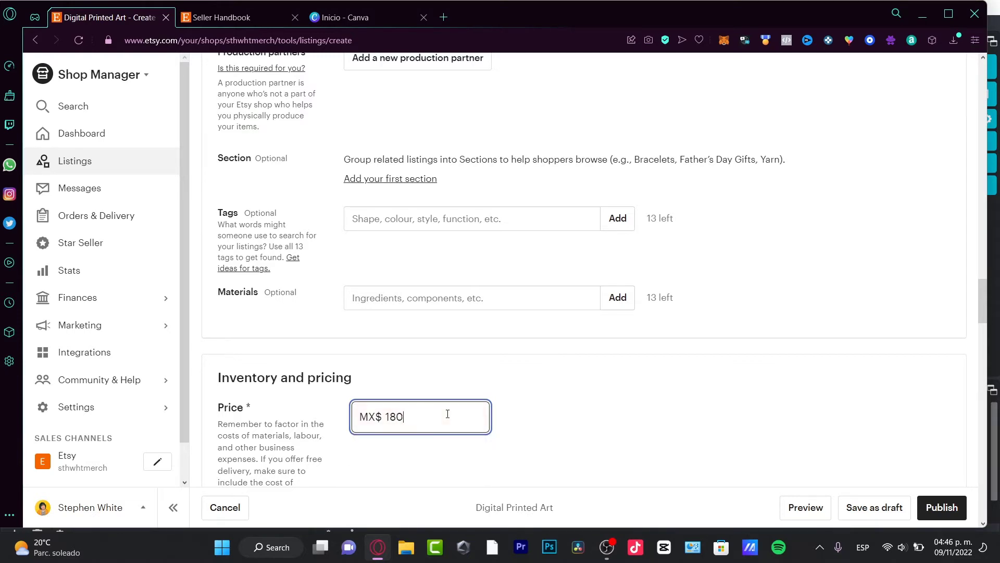
click(544, 411)
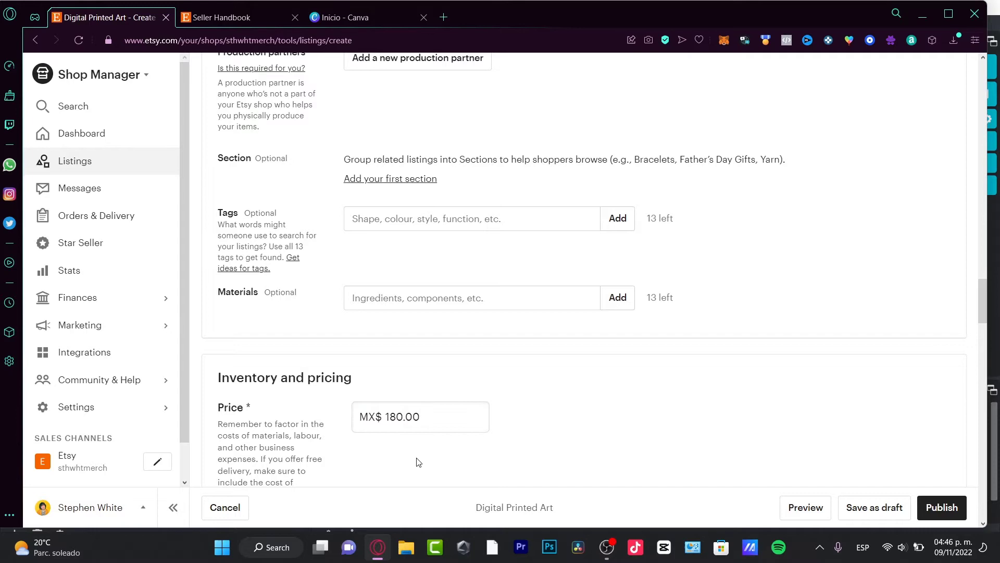
click(424, 420)
click(529, 432)
- Check the FRG1 delivery profile is selected and save Digital Printed Art as a draft
scroll(528, 431, down, 20)
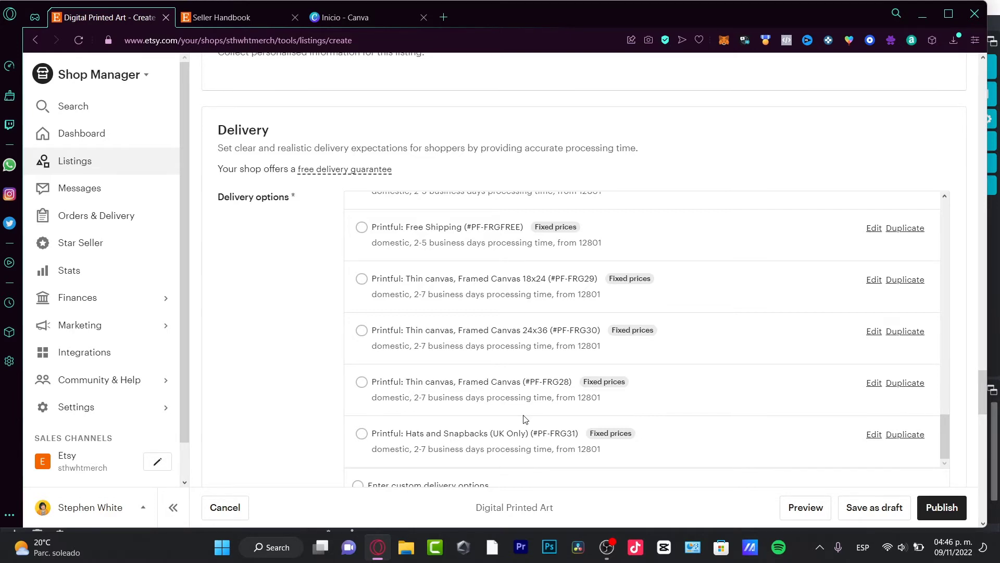
scroll(719, 368, up, 10)
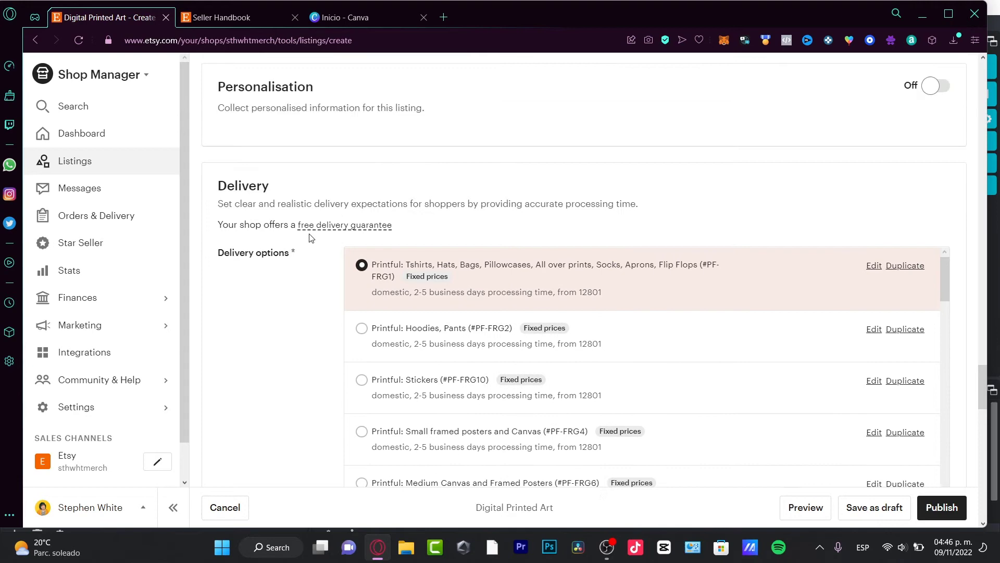
scroll(310, 237, down, 20)
click(892, 512)
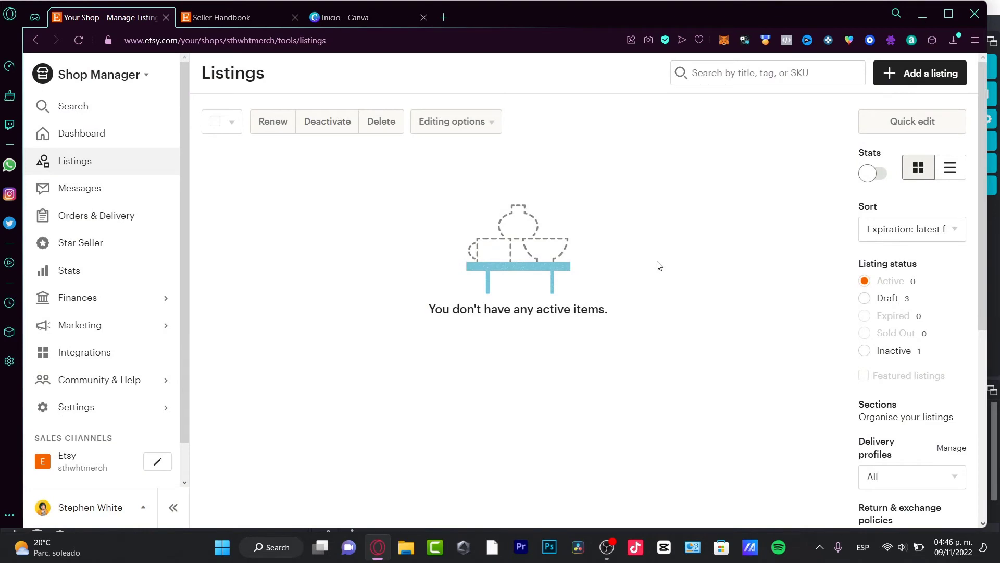
- Filter the listings to Draft and choose Publish from the Digital Printed Art card's gear menu
click(868, 297)
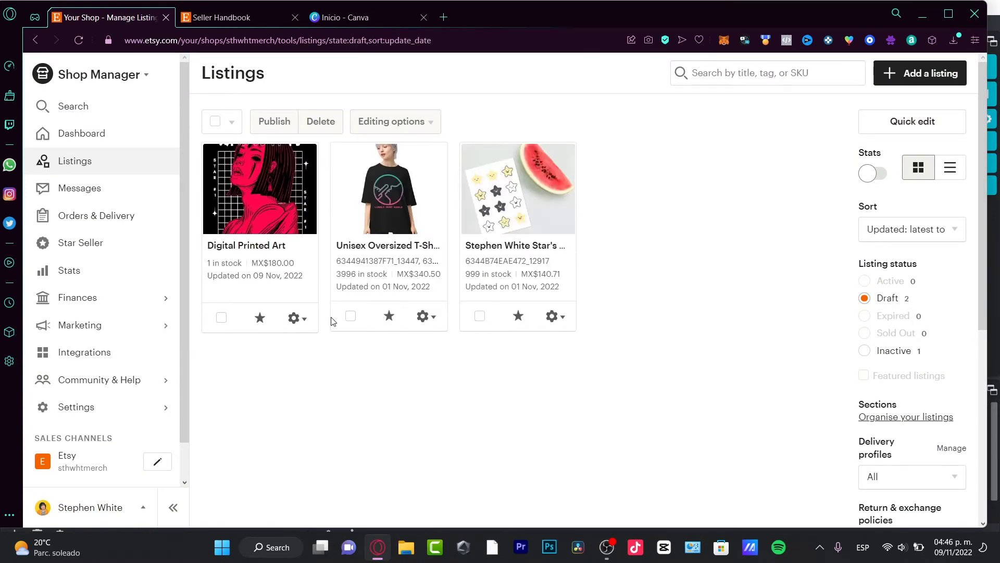
click(301, 322)
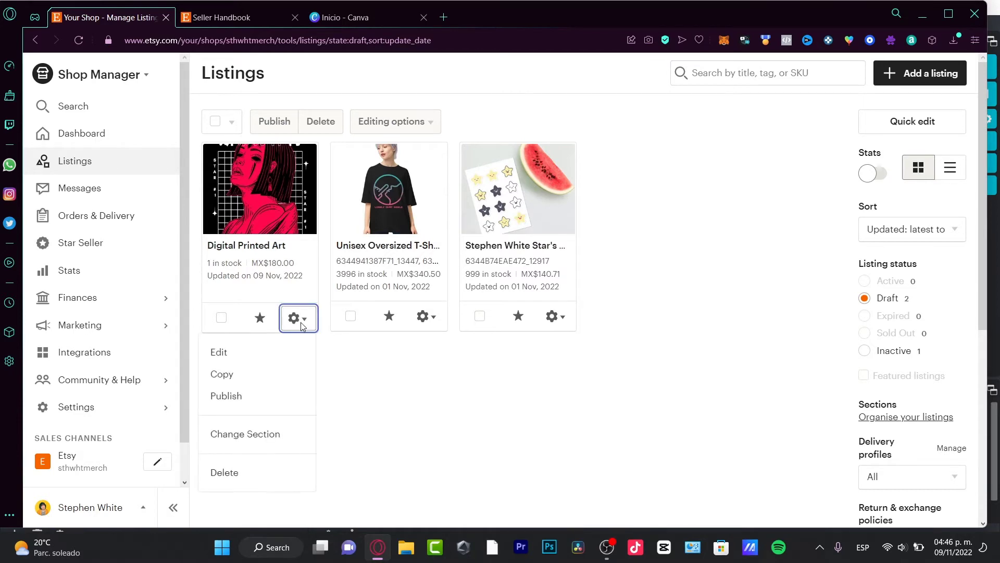
click(248, 397)
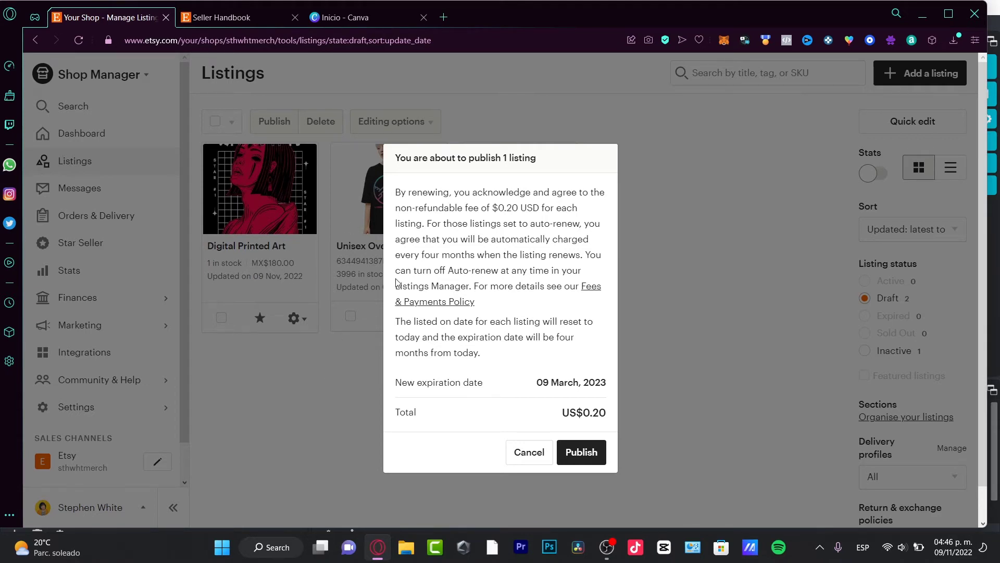
- Highlight the US$0.20 publishing fee, then close the confirmation without publishing
drag(609, 415, 563, 422)
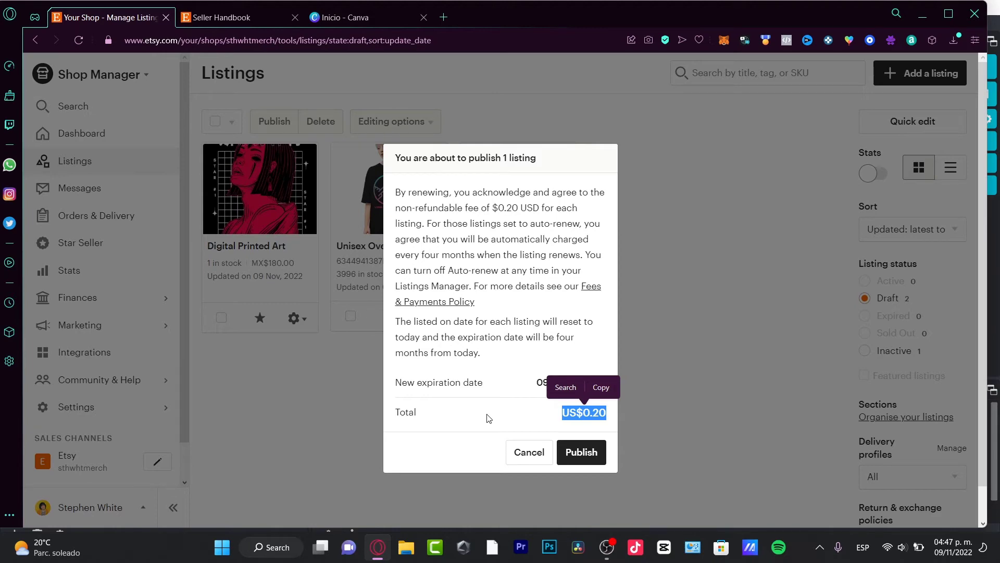
click(578, 451)
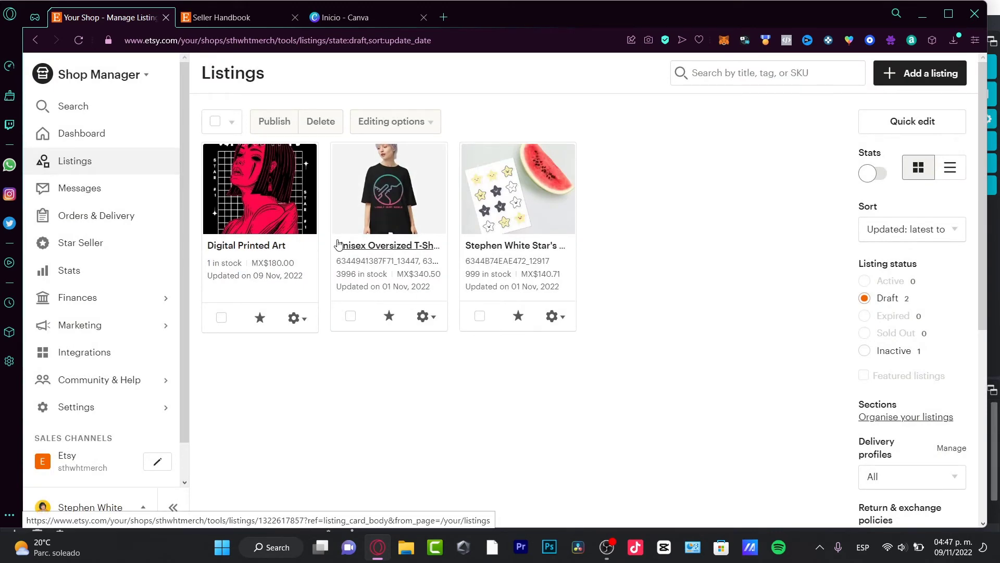
scroll(405, 293, down, 6)
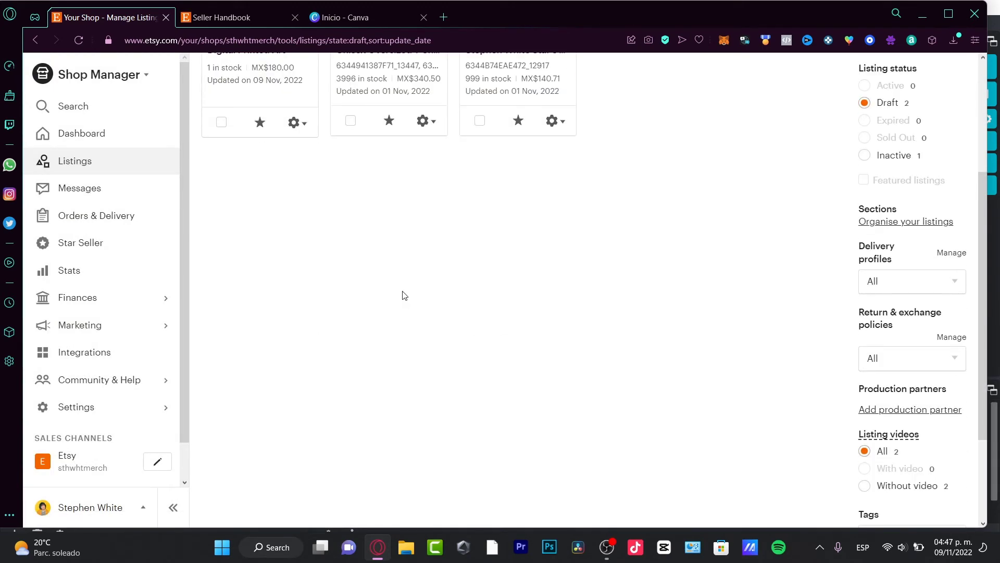
scroll(404, 293, up, 4)
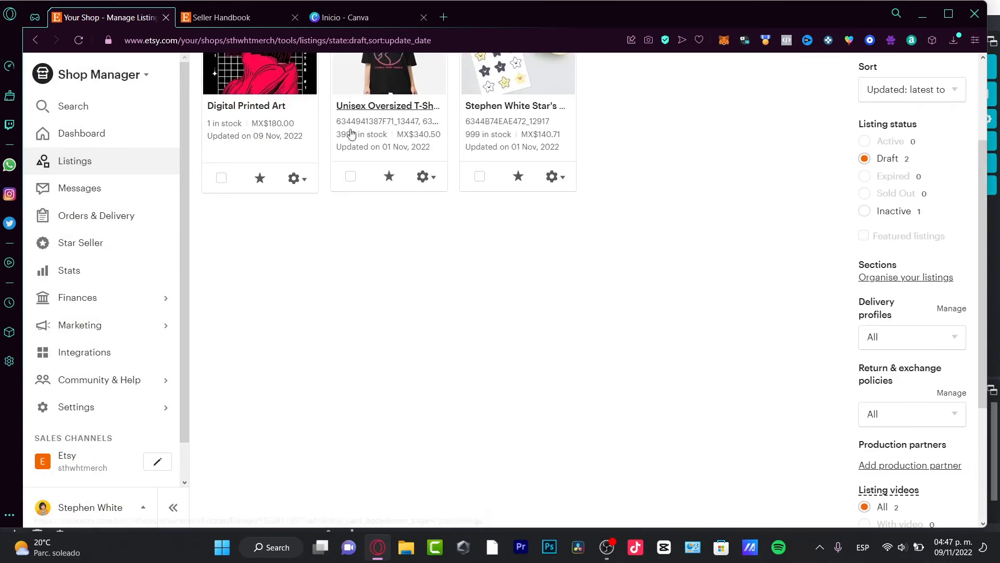
- Search '40 listing free share etsy' in a new browser tab
click(452, 15)
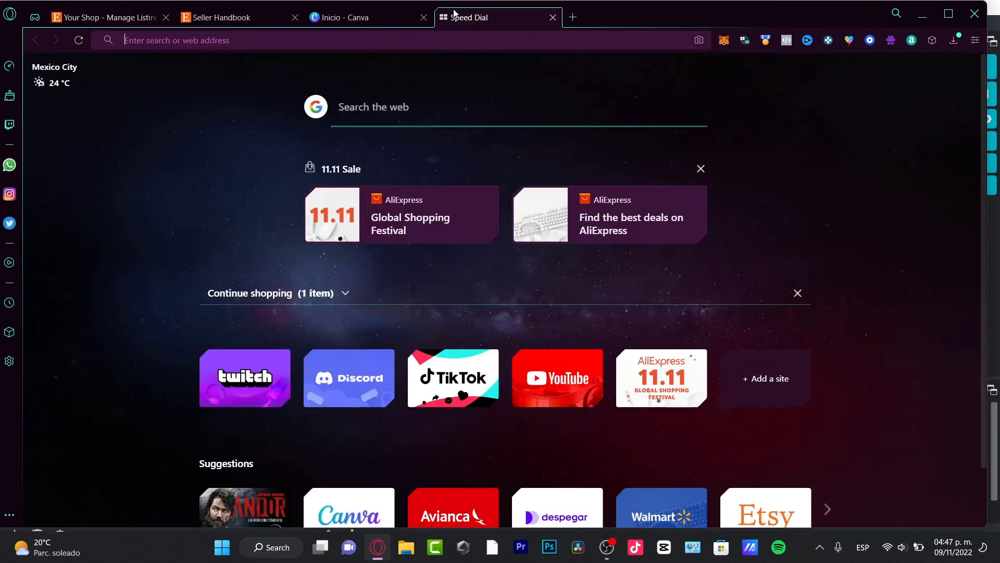
text(40 listin)
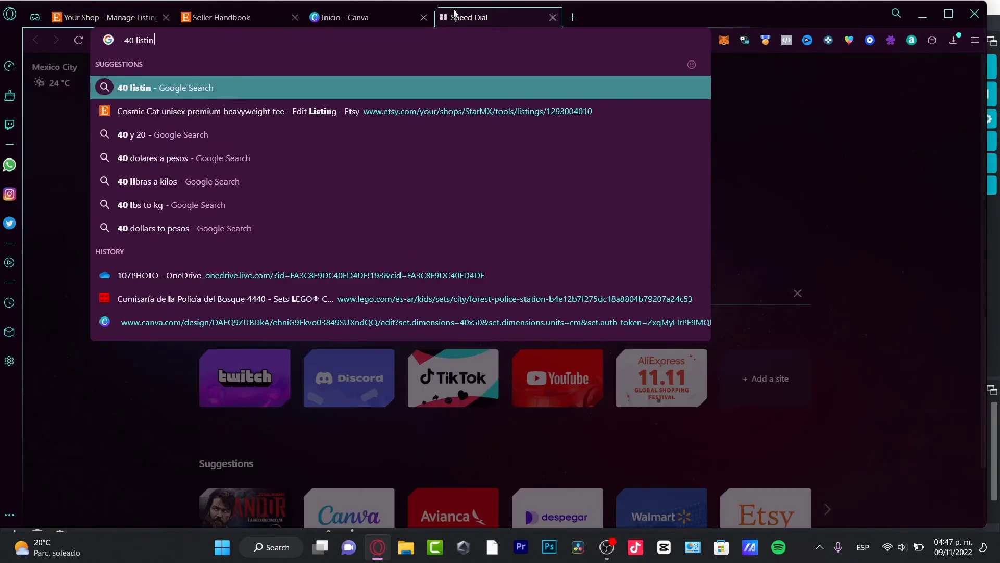
text(g free share e)
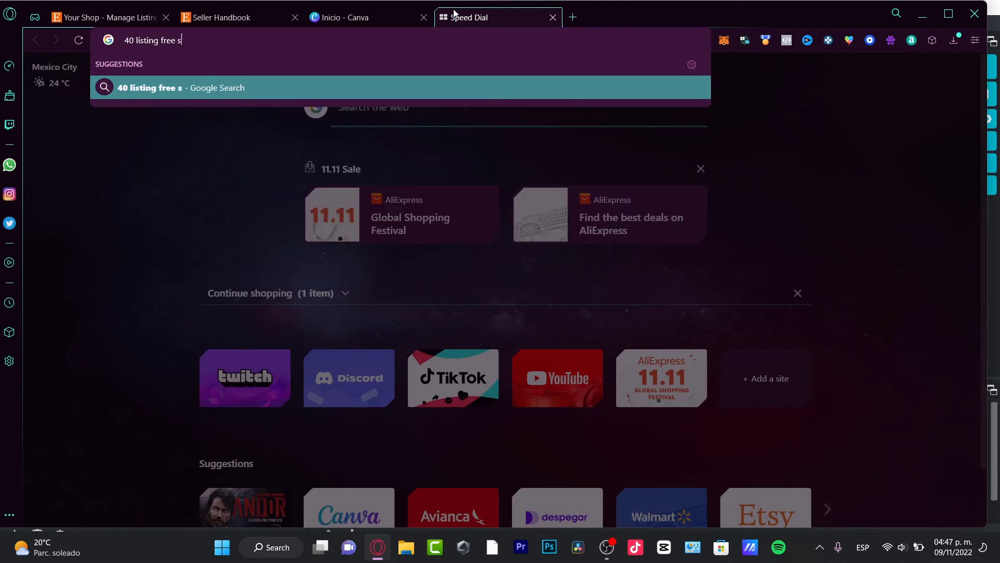
text(tsy)
key(Return)
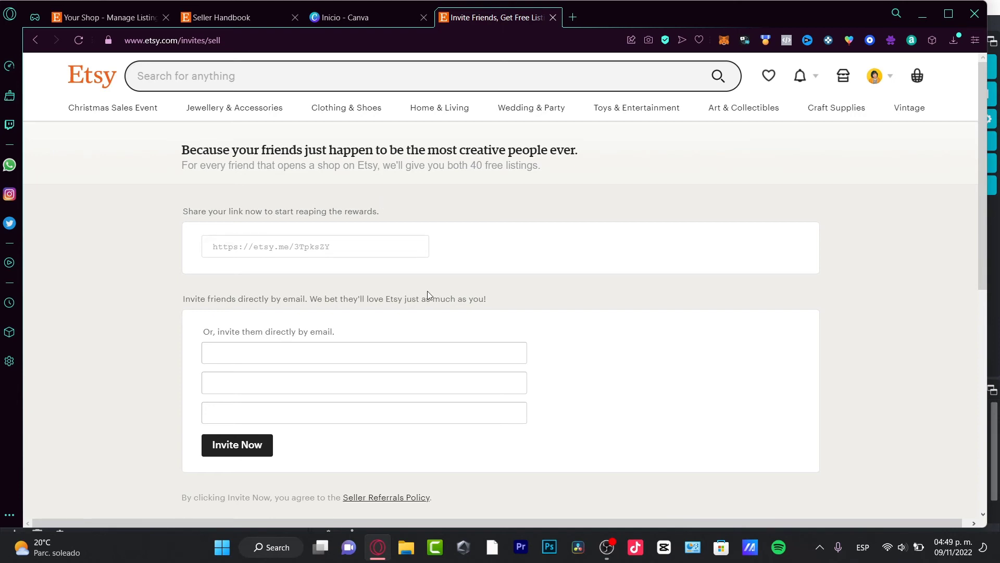
- Select the referral link, try the invite email fields, and highlight 'both 40 free listings.'
click(339, 248)
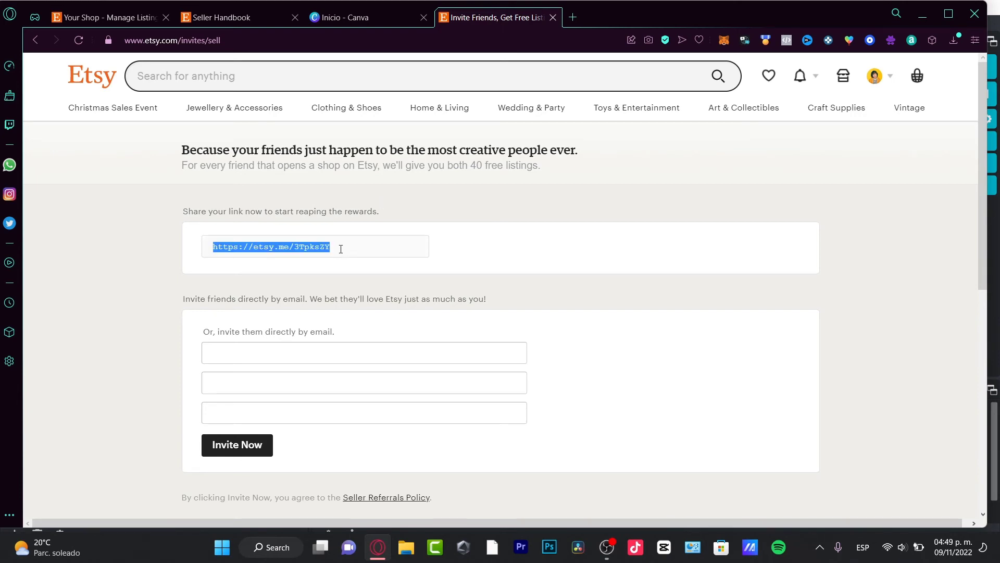
scroll(340, 248, down, 3)
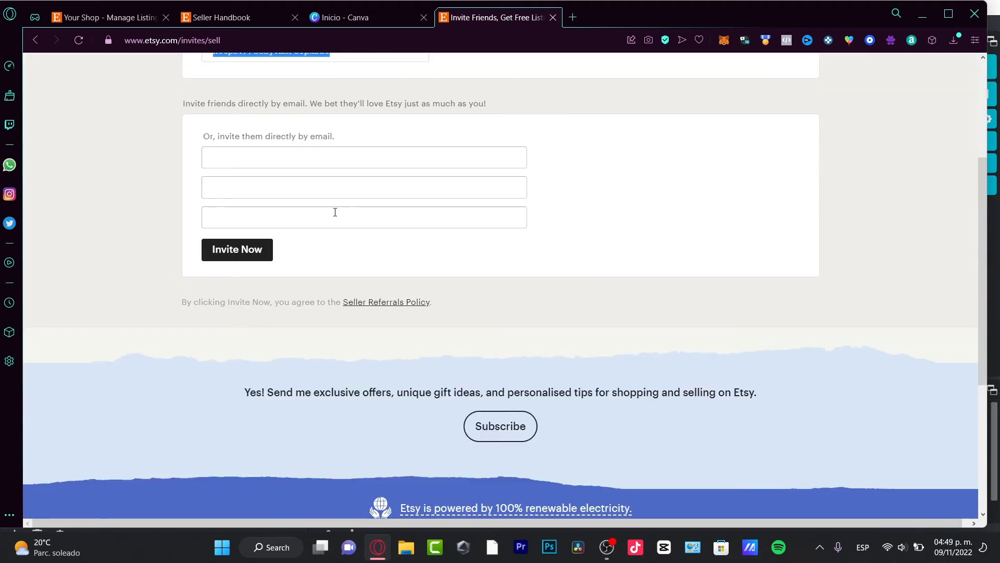
click(357, 189)
click(361, 211)
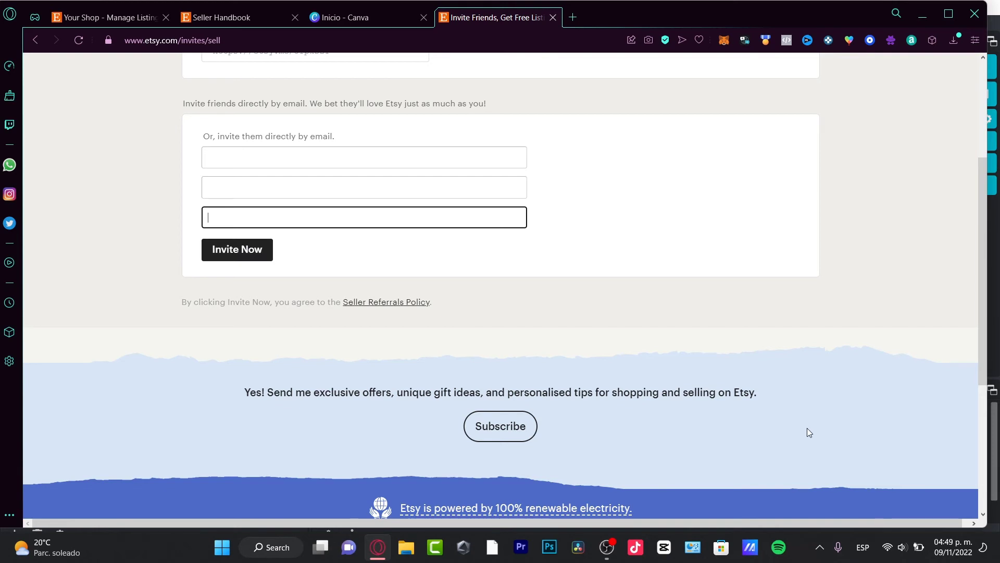
scroll(804, 421, up, 3)
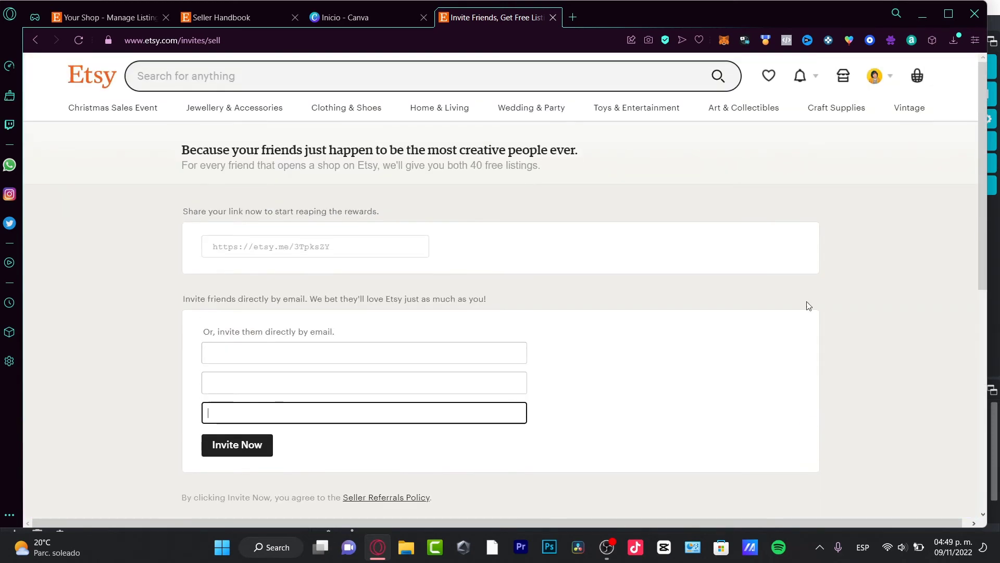
drag(446, 165, 558, 176)
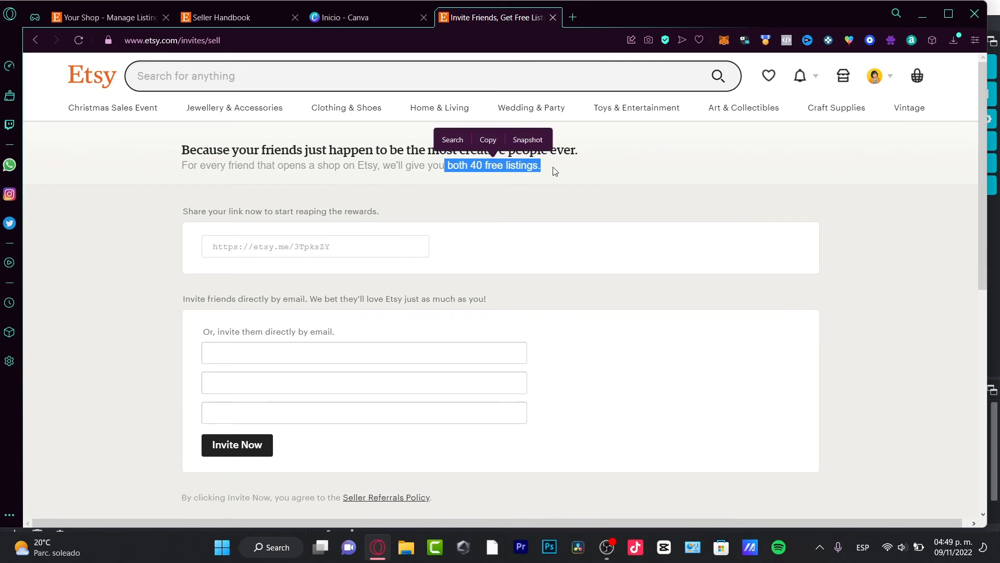
key(ctrl+c)
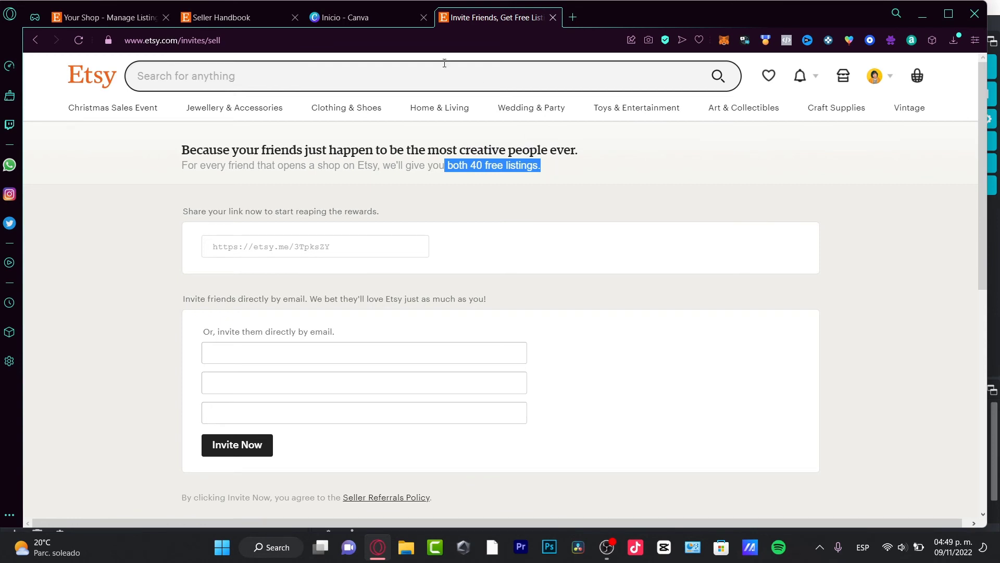
- Return to Manage Listings and delete the Unisex Oversized T-Shirt draft
click(174, 4)
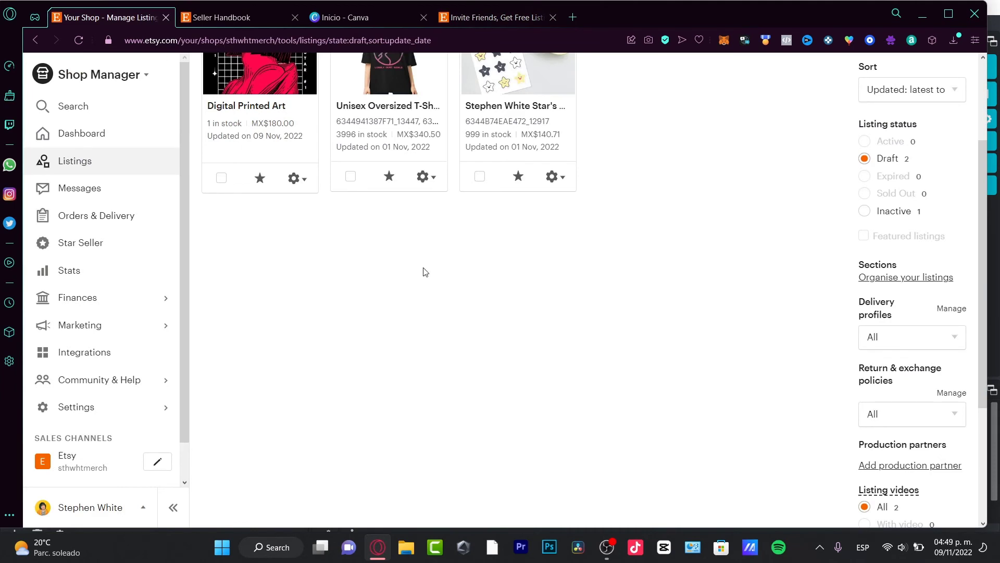
scroll(482, 284, up, 3)
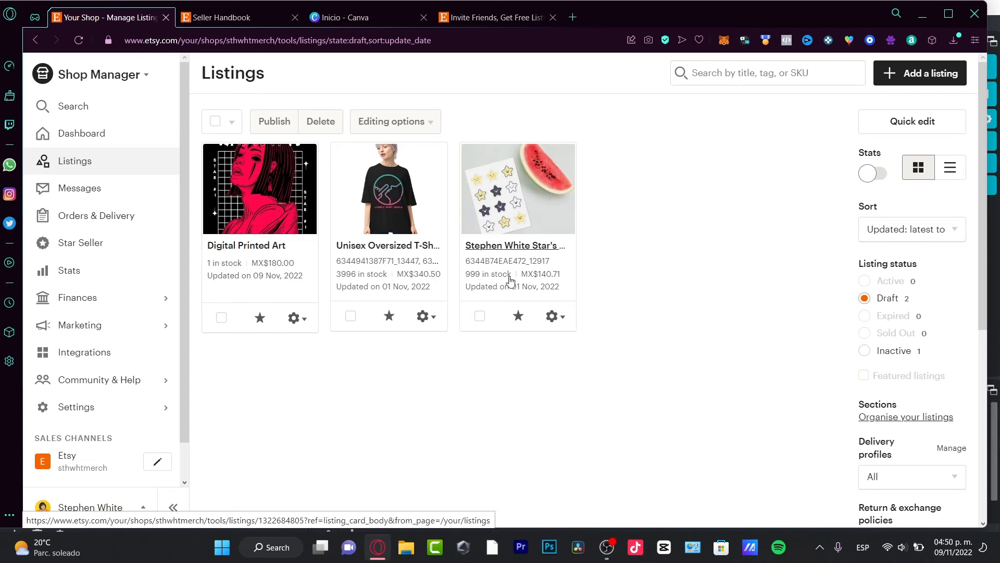
click(425, 316)
click(381, 470)
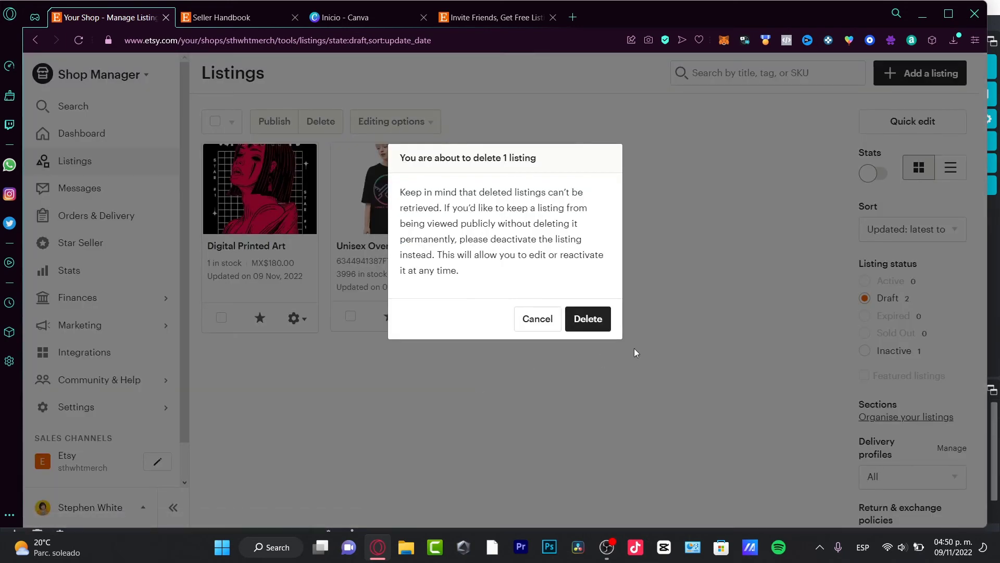
click(589, 317)
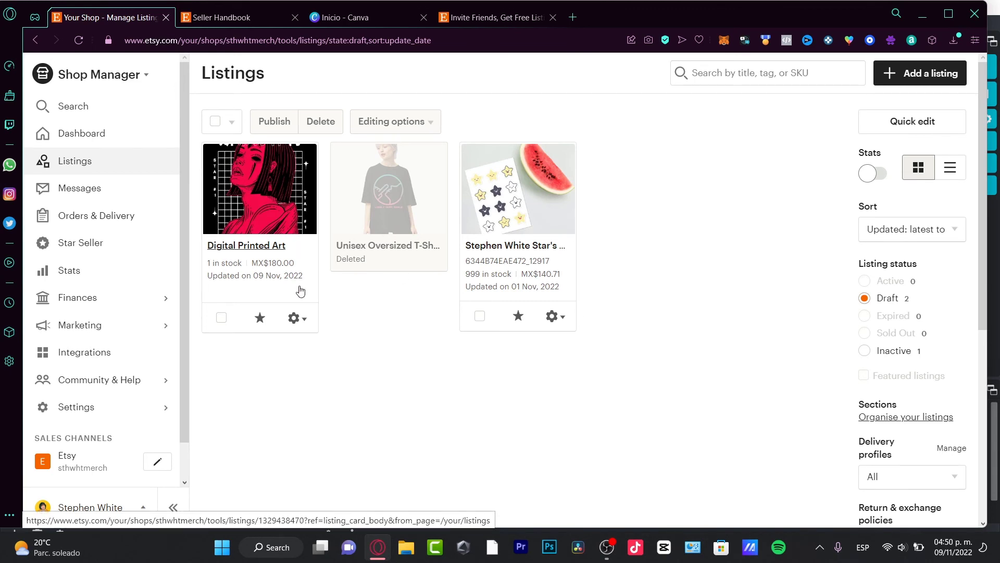
- Open the gear dropdown on the Digital Printed Art draft card
click(297, 318)
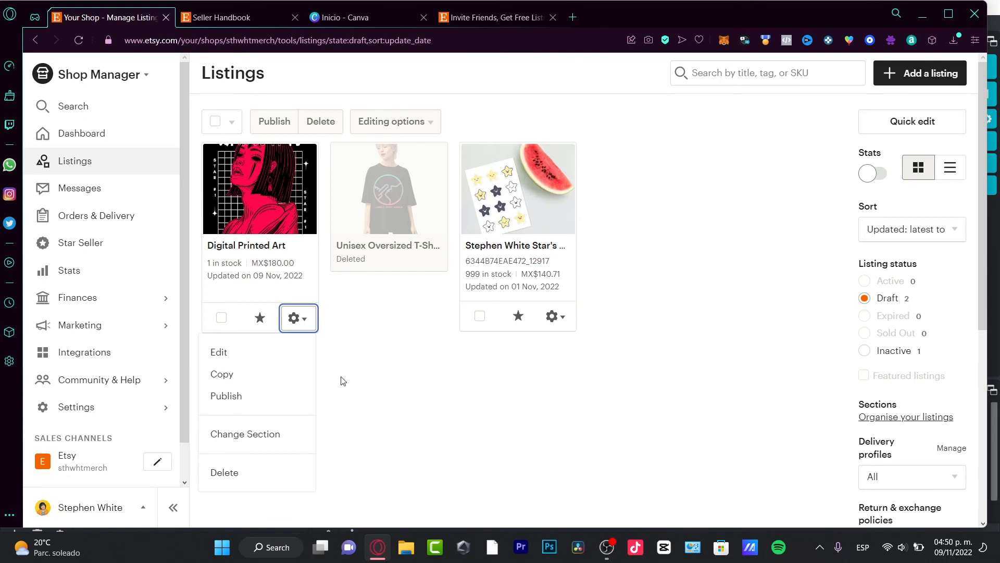